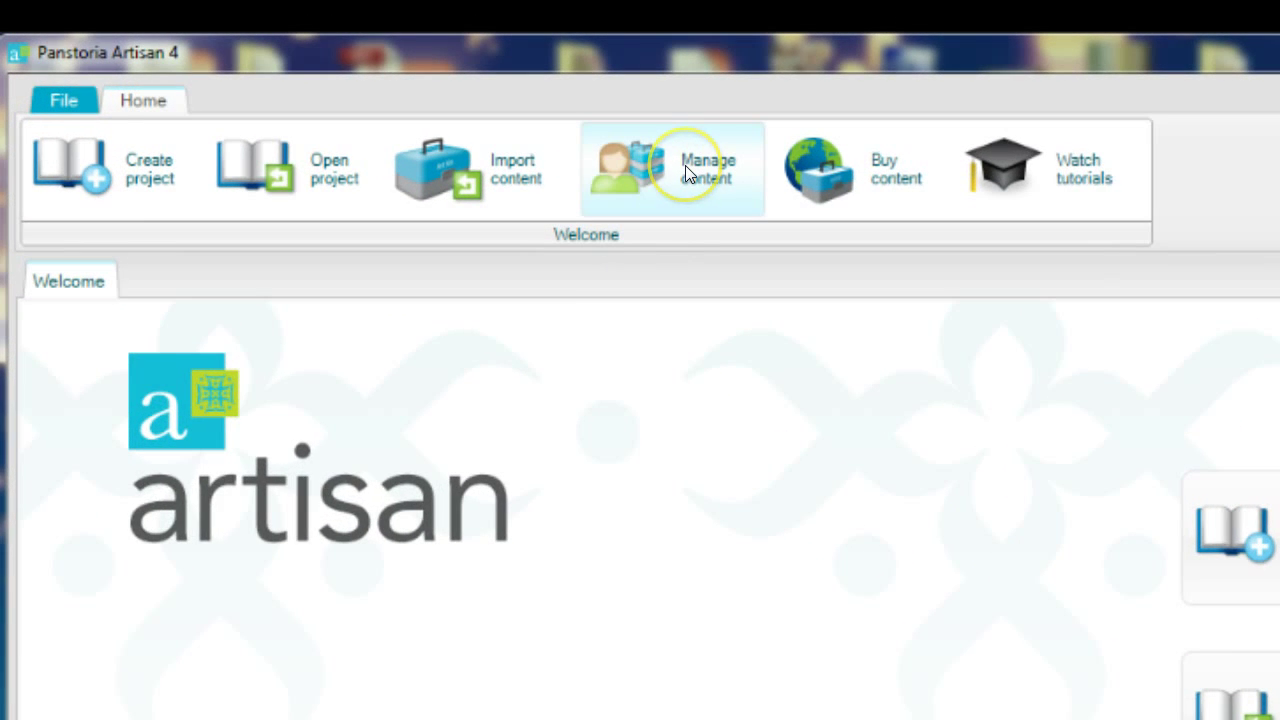
Step: Open the content manager and add the Trixie Scraps Kits folder from the TrixieScraps (Z:) drive to the library
click(685, 170)
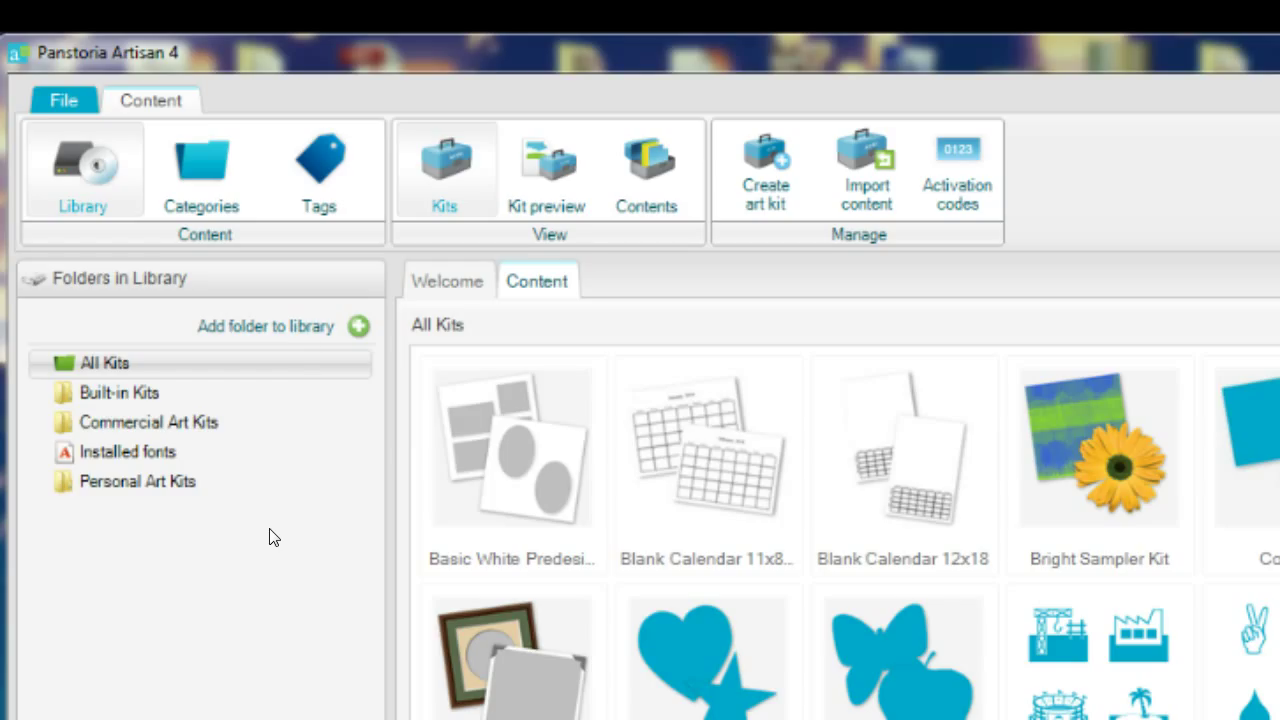
click(290, 324)
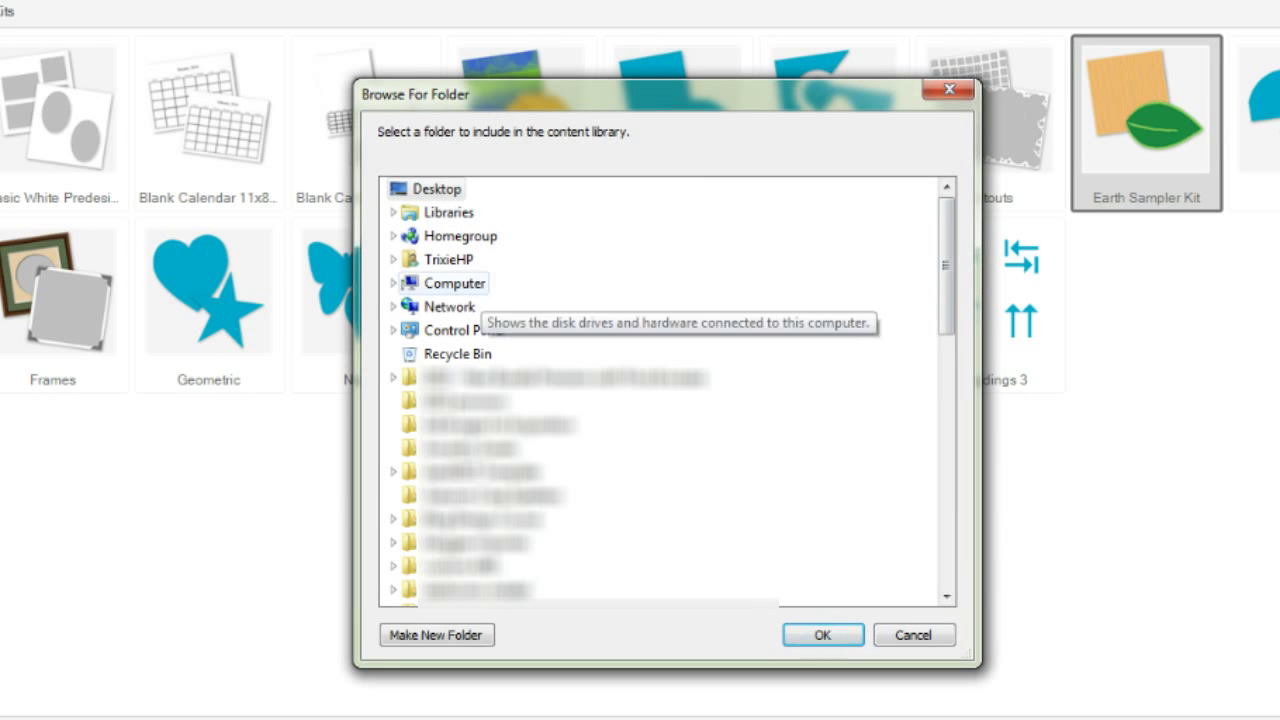
click(393, 283)
click(486, 450)
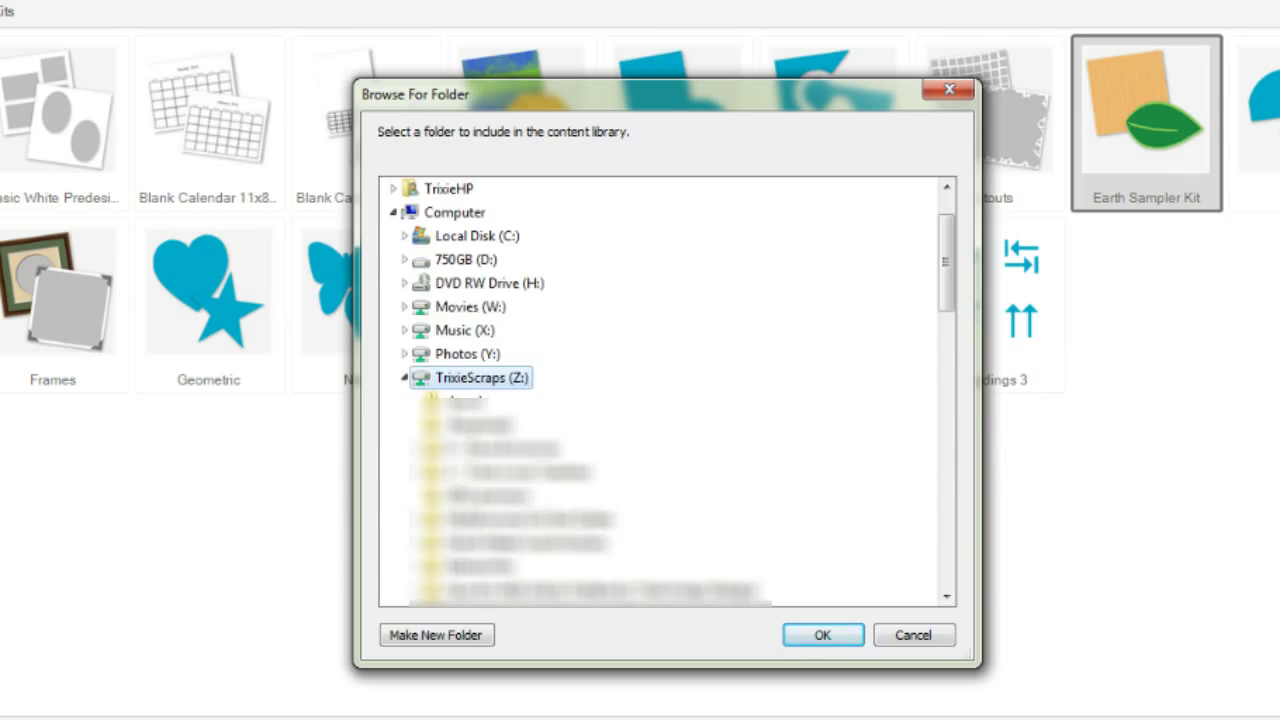
scroll(480, 510, down, 2)
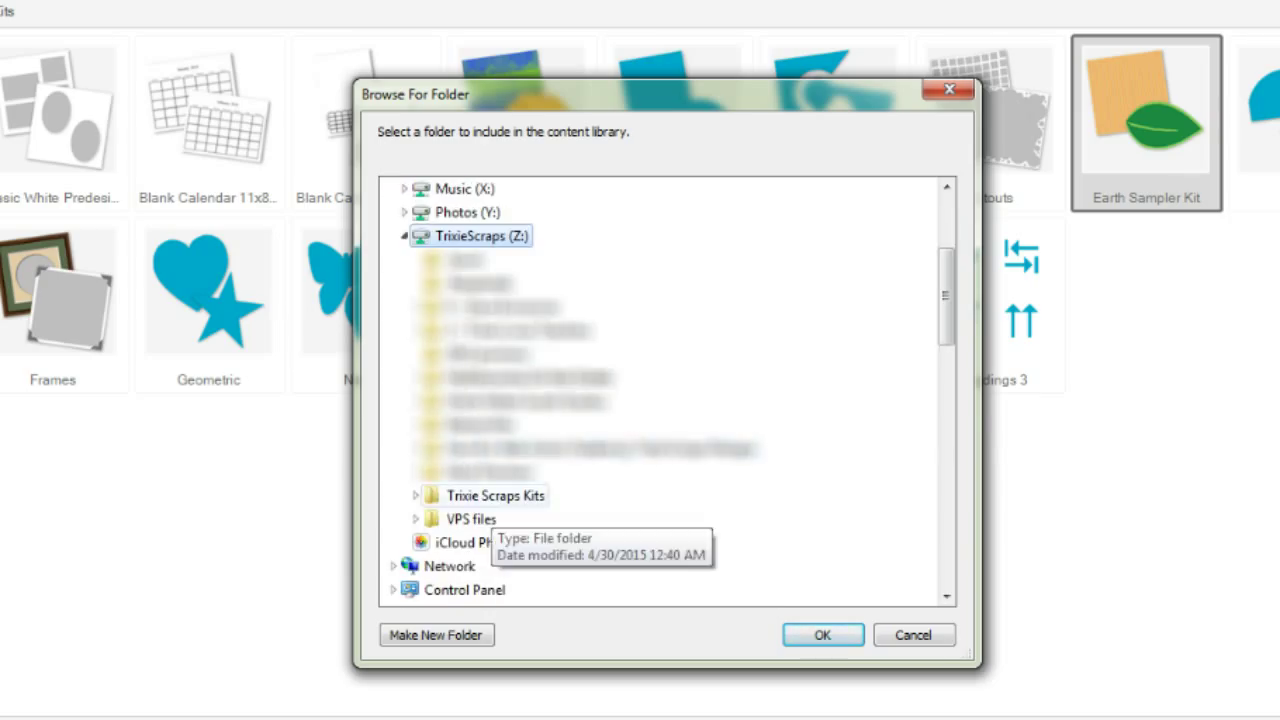
click(493, 497)
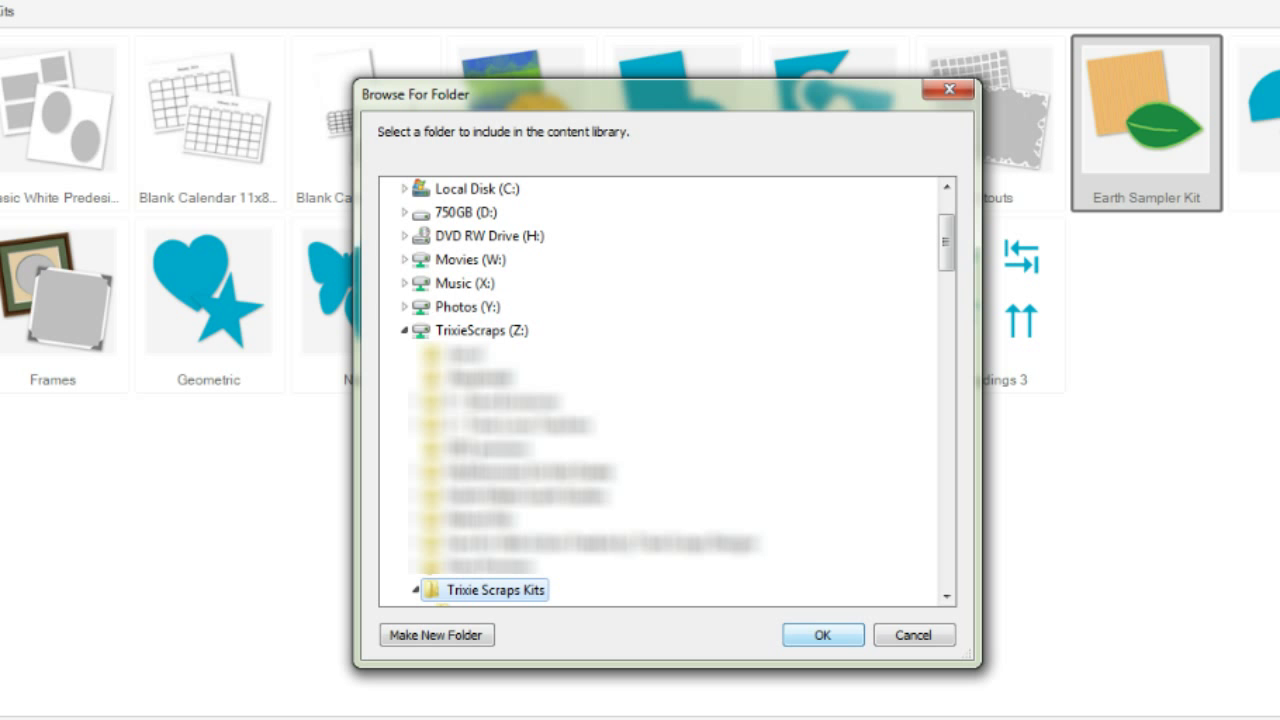
key(Return)
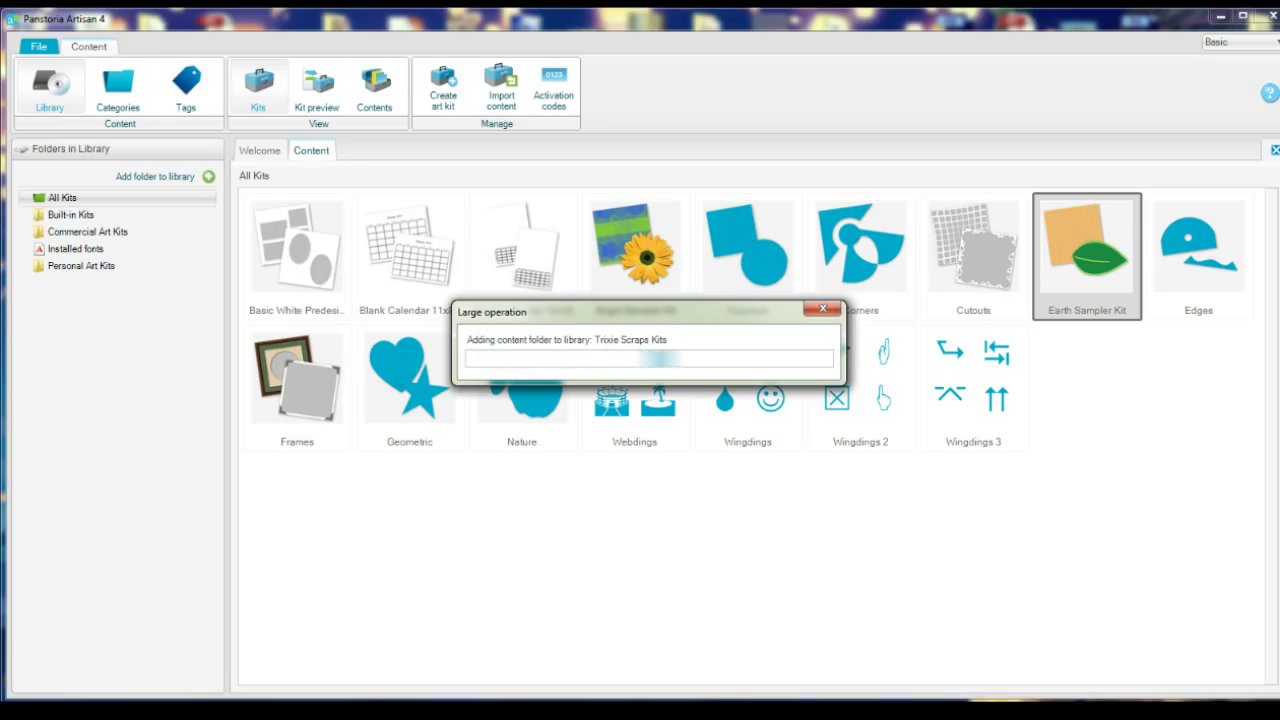
mouse_move(745, 352)
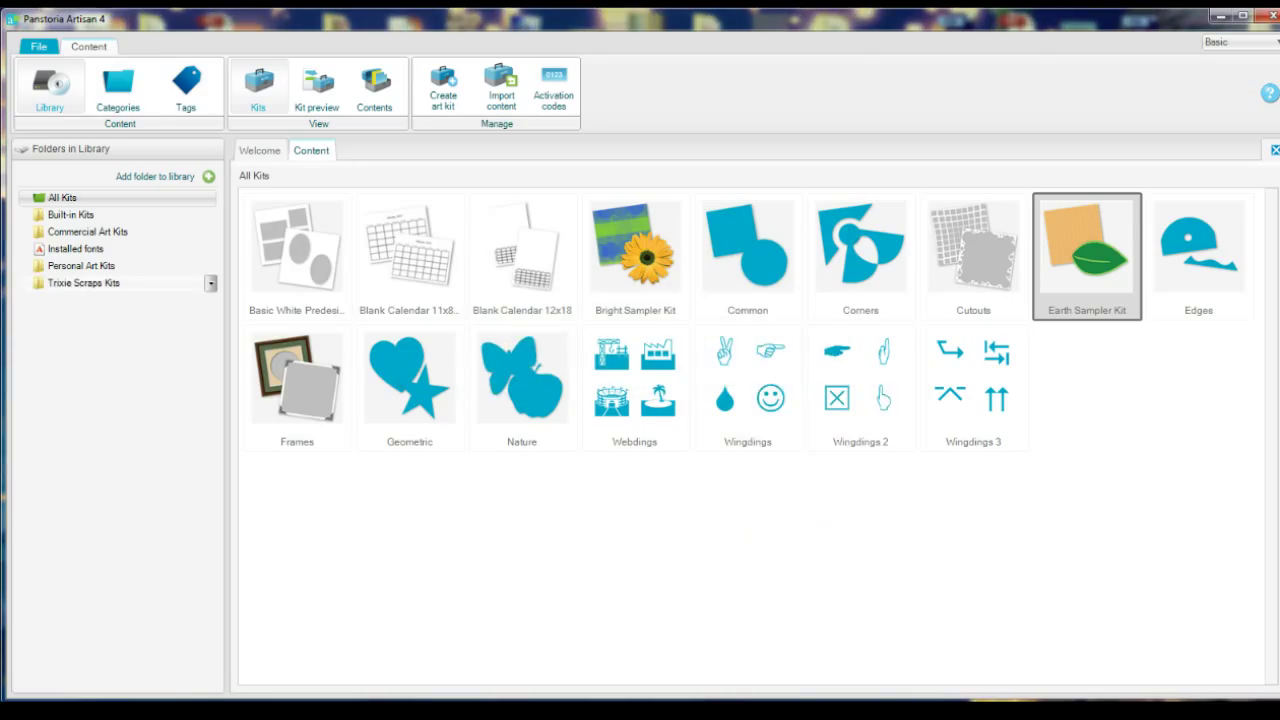
Step: Open the Trixie Scraps Kits library folder and look through the kits it contains
click(84, 283)
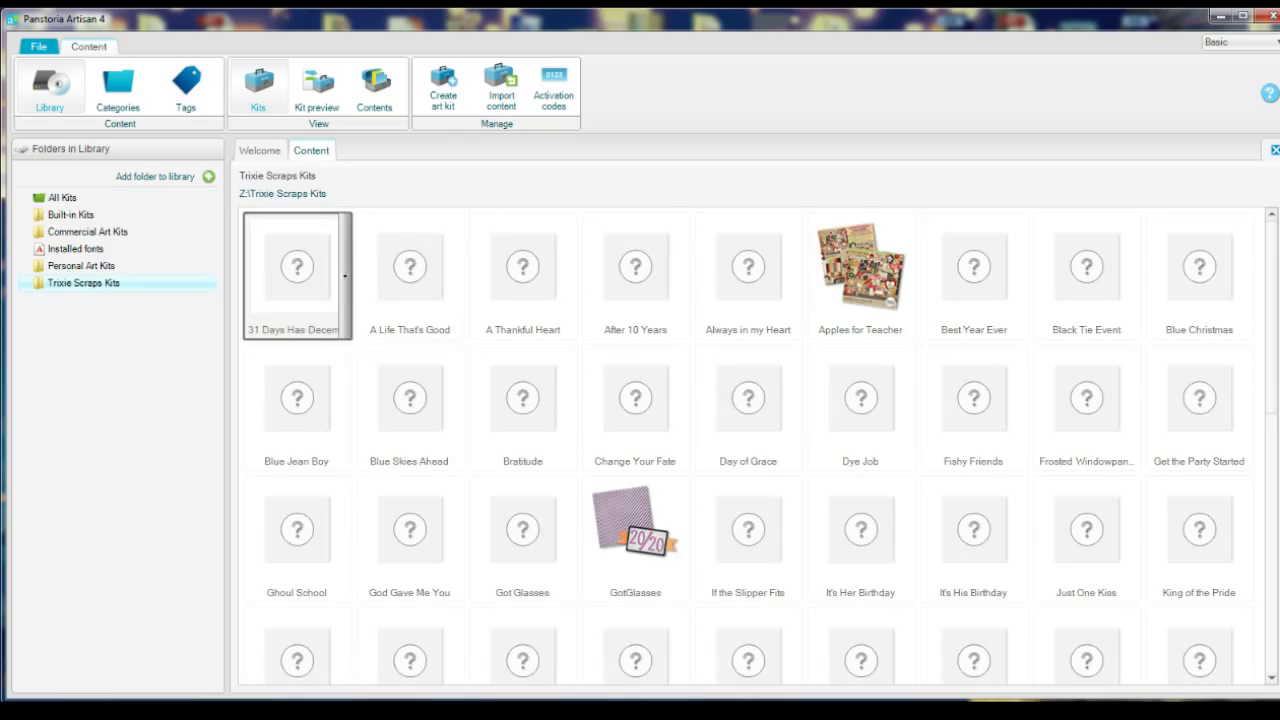
drag(1271, 296, 1271, 358)
scroll(760, 446, down, 2)
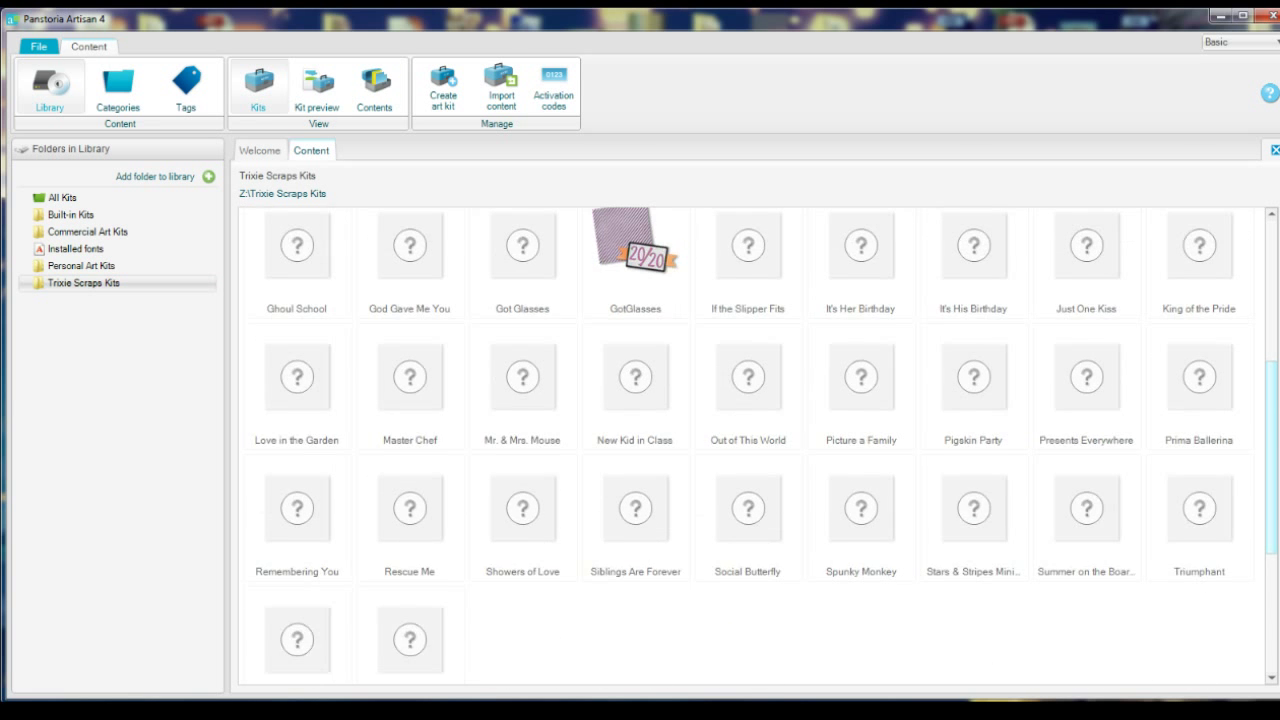
scroll(760, 446, down, 1)
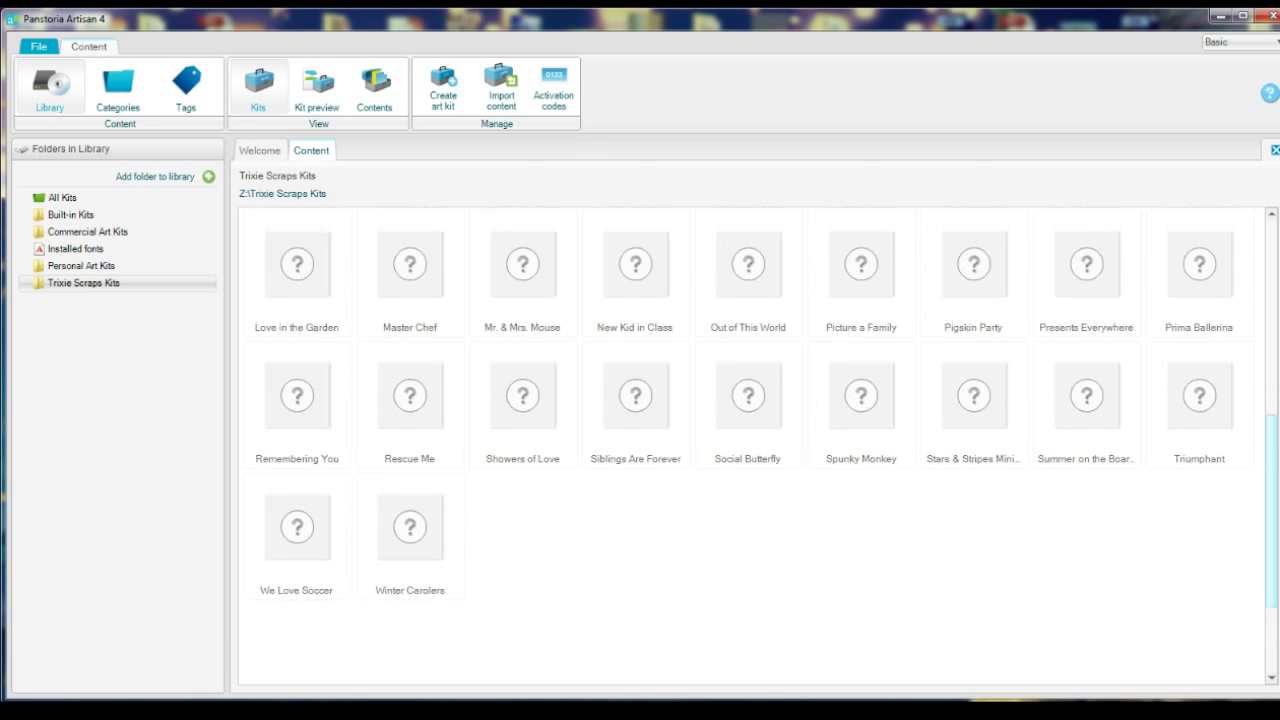
scroll(760, 446, up, 4)
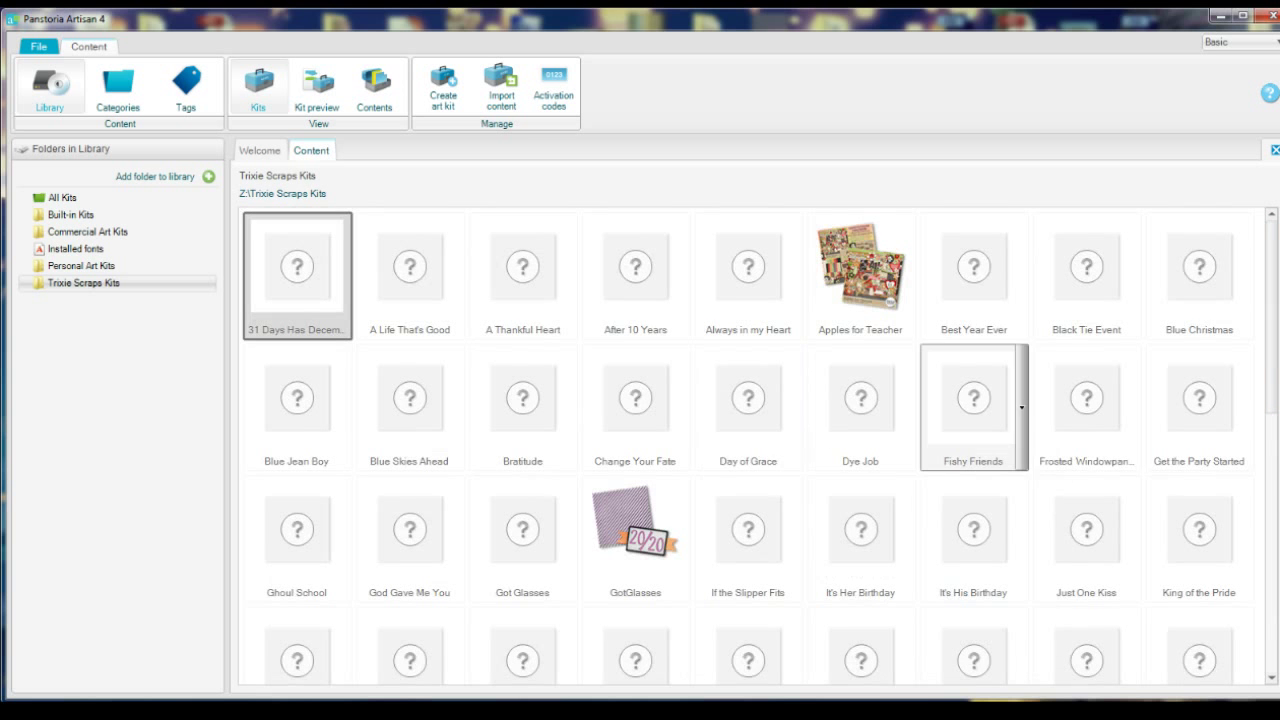
Step: Make the Mr. & Mrs. Mouse folder a personal art kit
scroll(973, 410, down, 1)
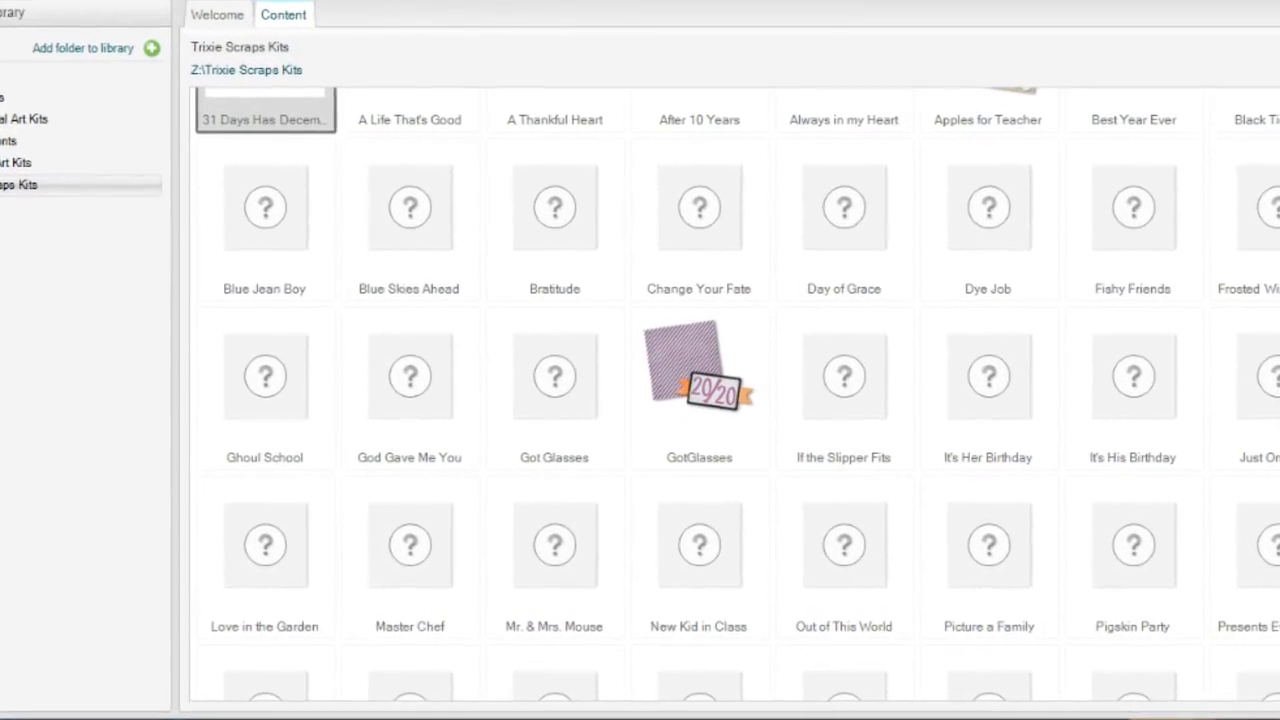
scroll(555, 450, down, 2)
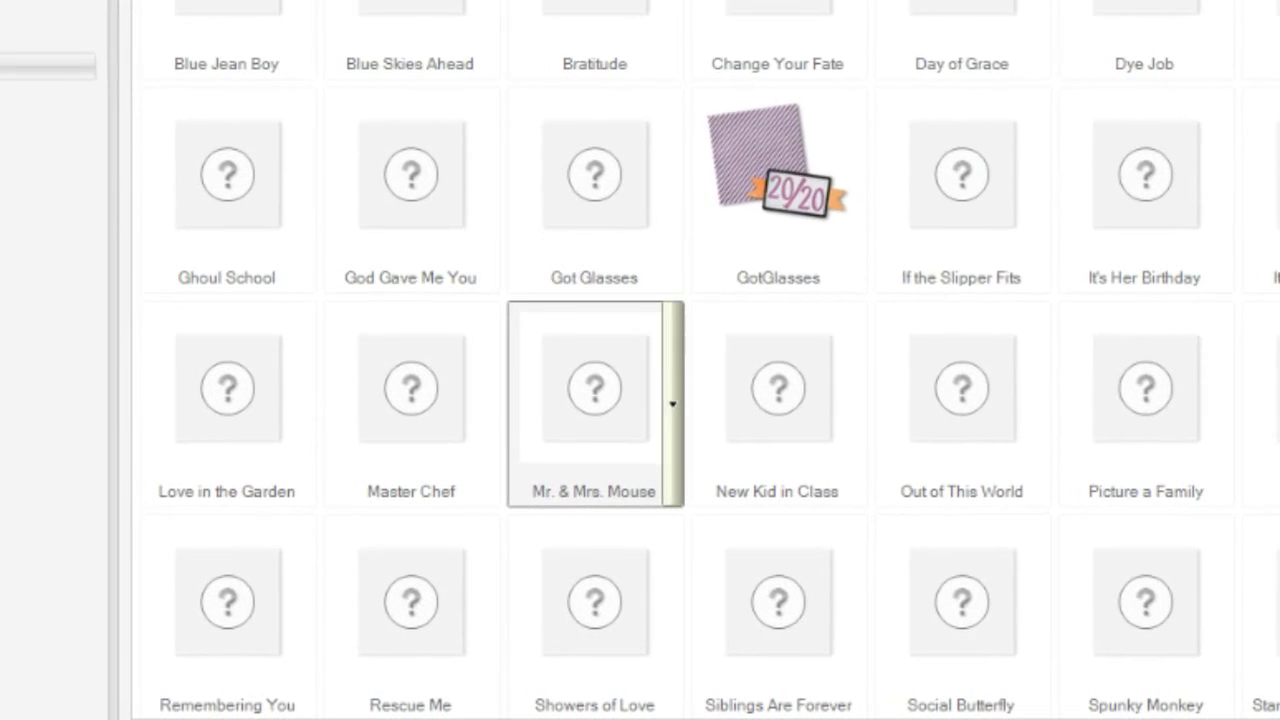
mouse_move(595, 400)
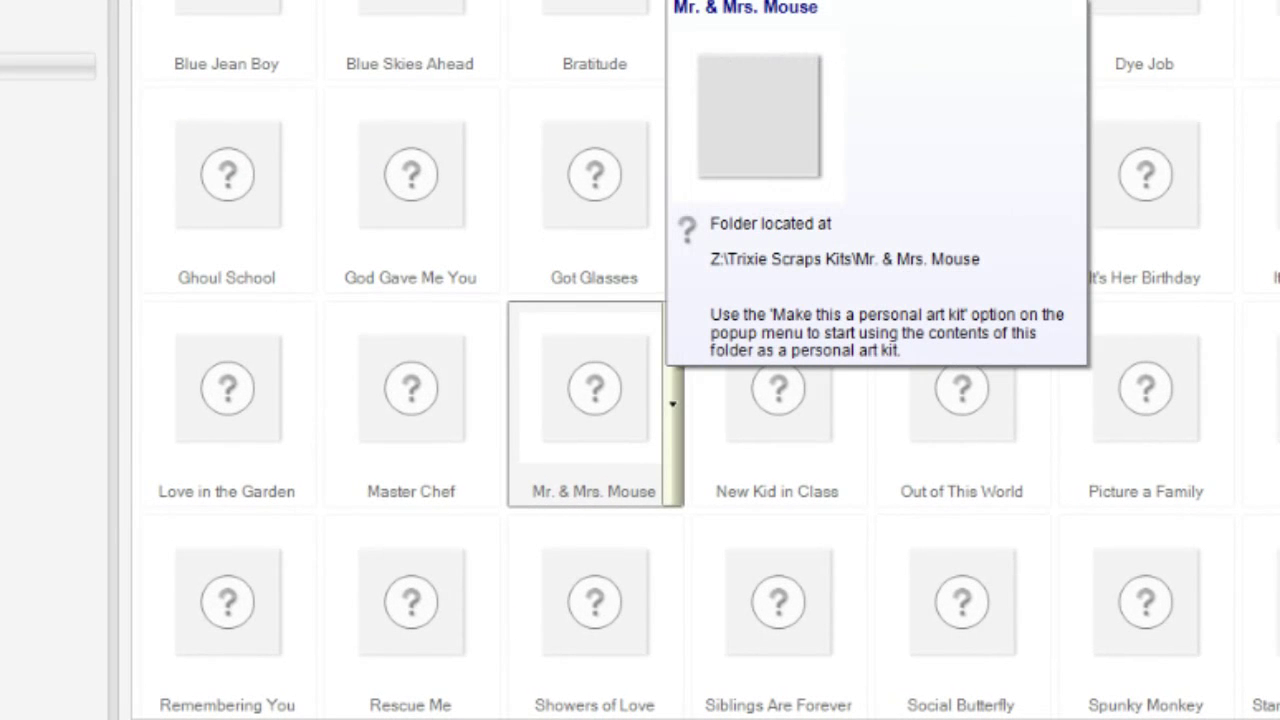
click(673, 405)
click(672, 404)
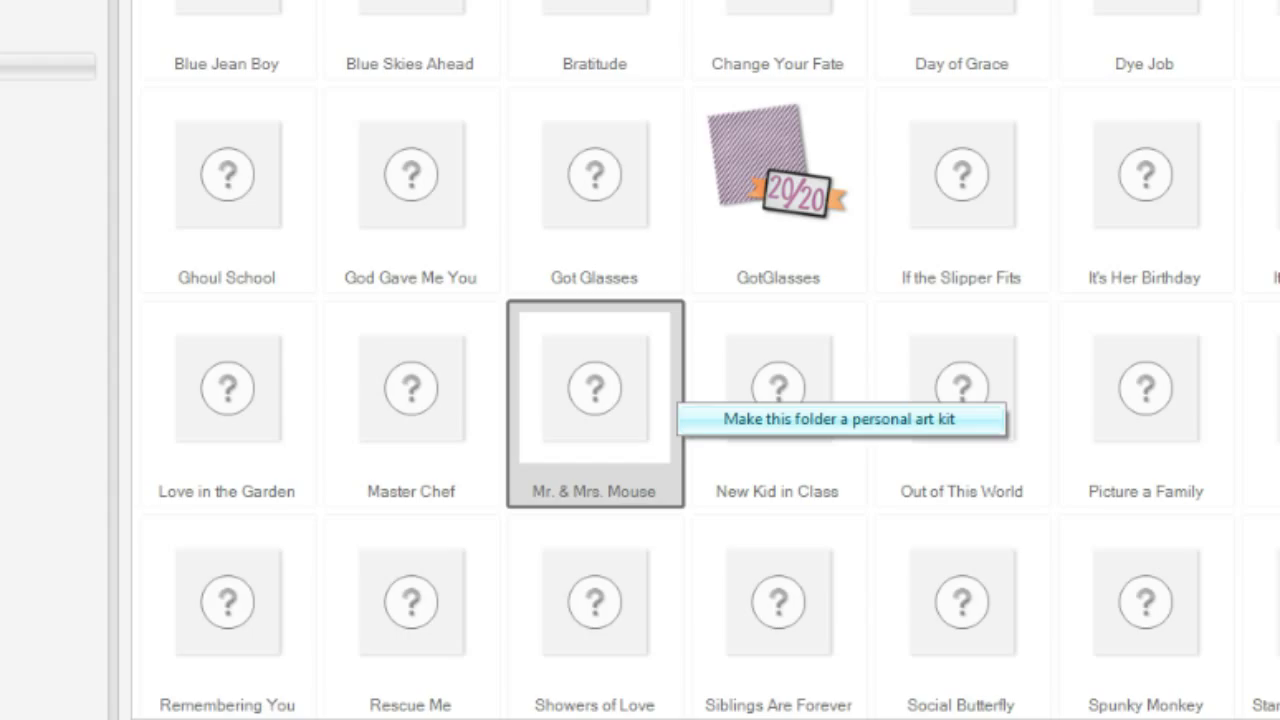
click(840, 420)
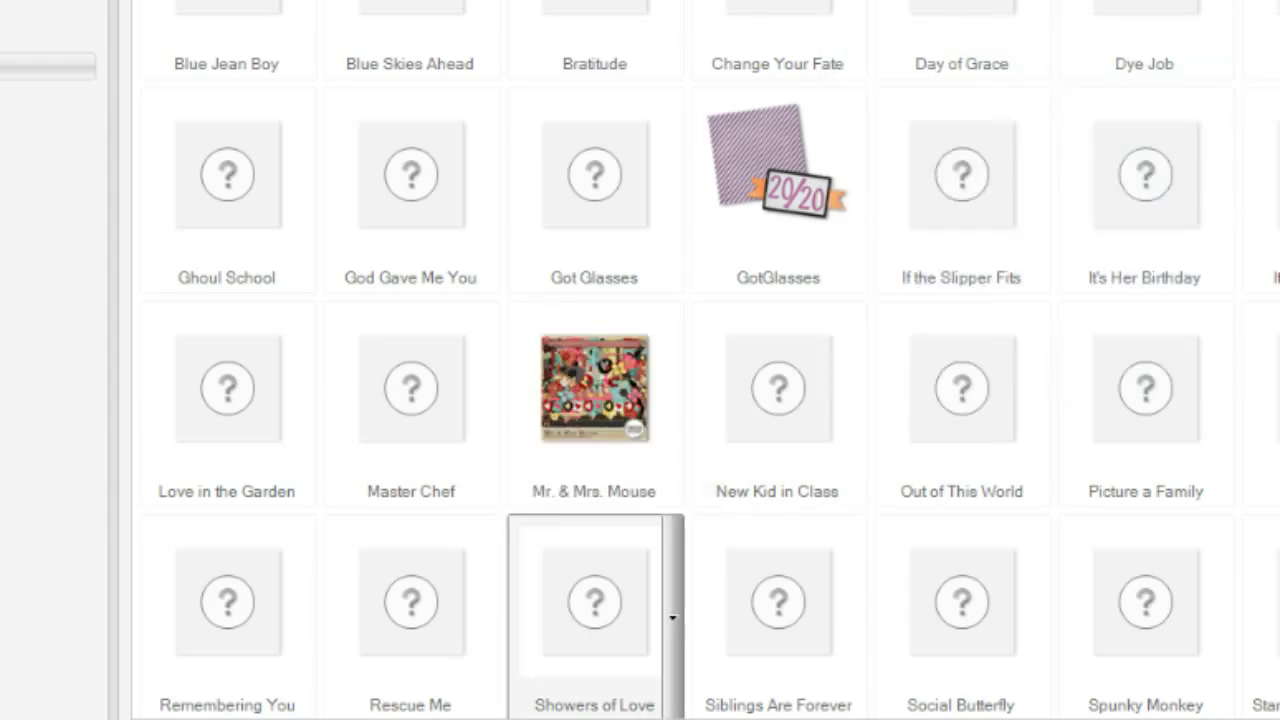
mouse_move(595, 610)
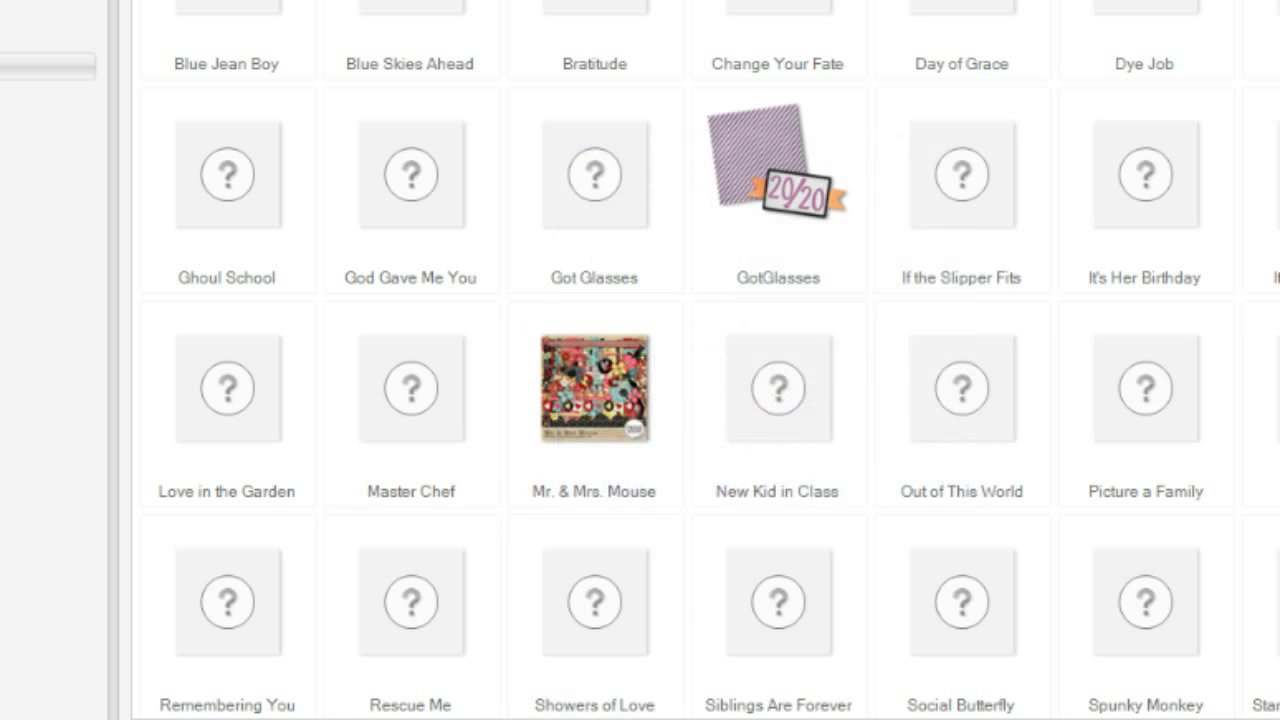
Step: Open the Mr. & Mrs. Mouse kit and browse for images to add in the Trixie Scraps Kits folder on the TrixieScraps (Z:) drive
mouse_move(598, 392)
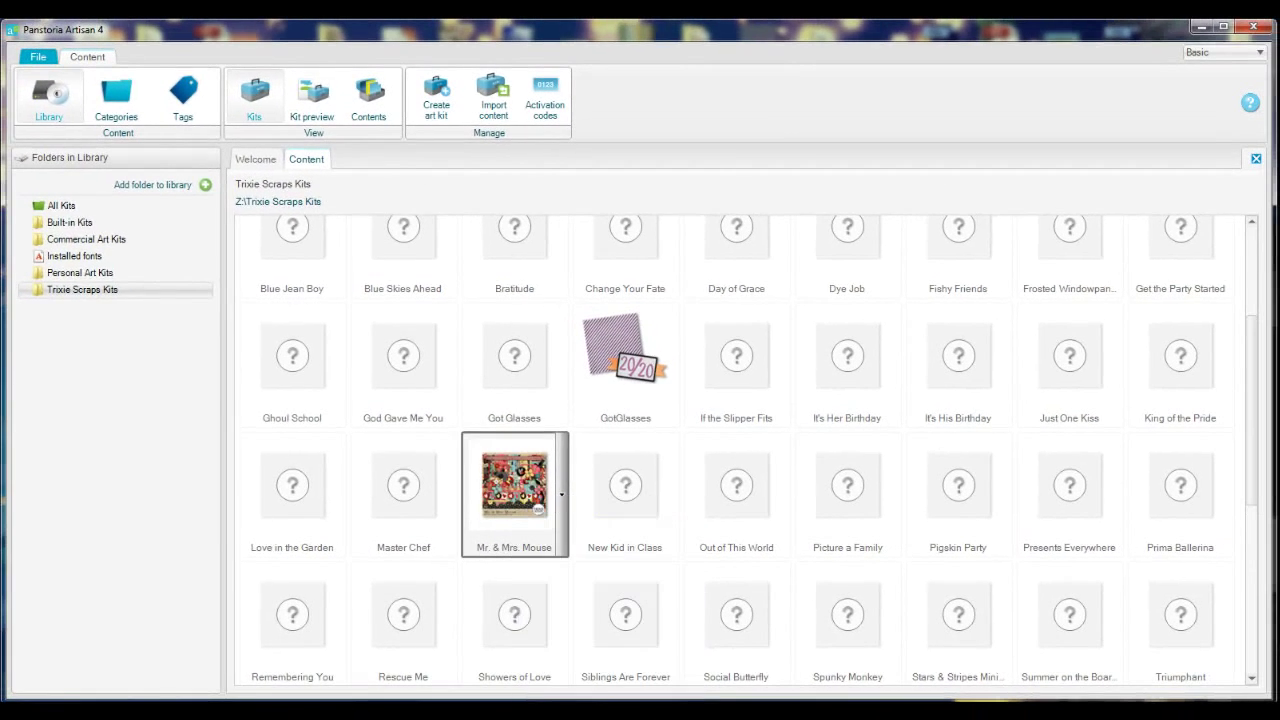
double_click(514, 487)
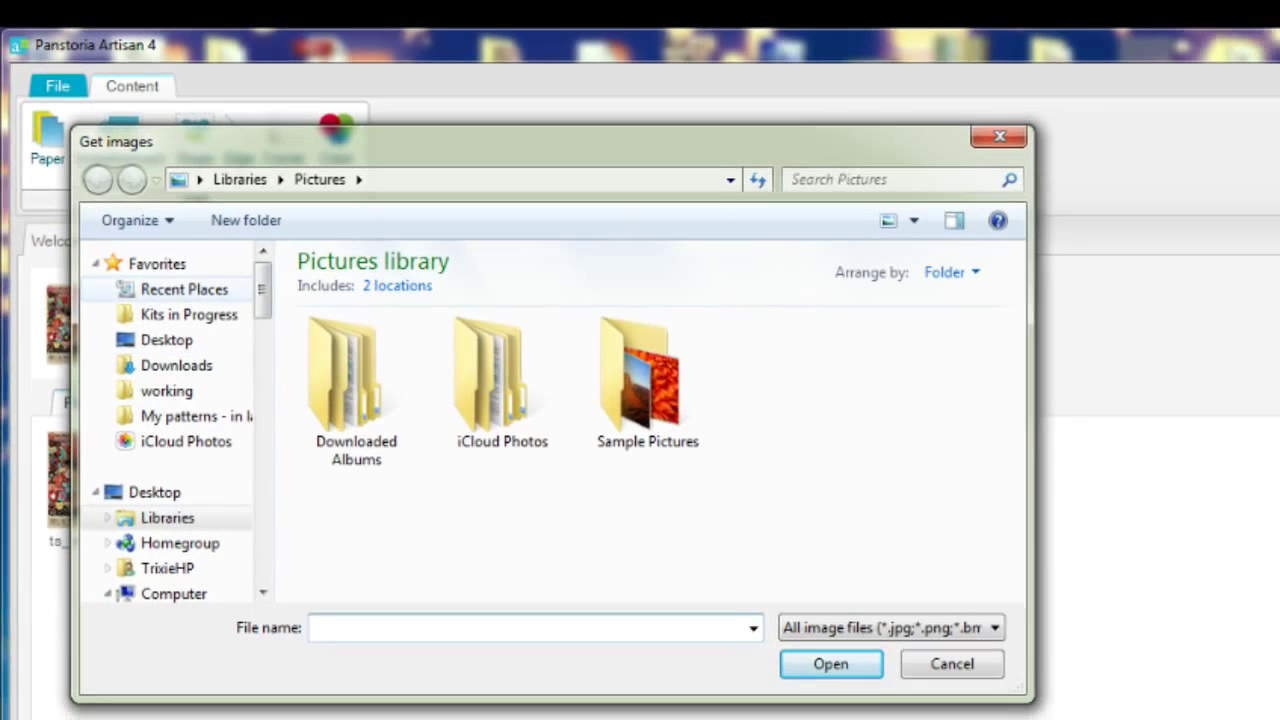
scroll(180, 450, down, 4)
scroll(180, 450, up, 1)
scroll(160, 450, down, 1)
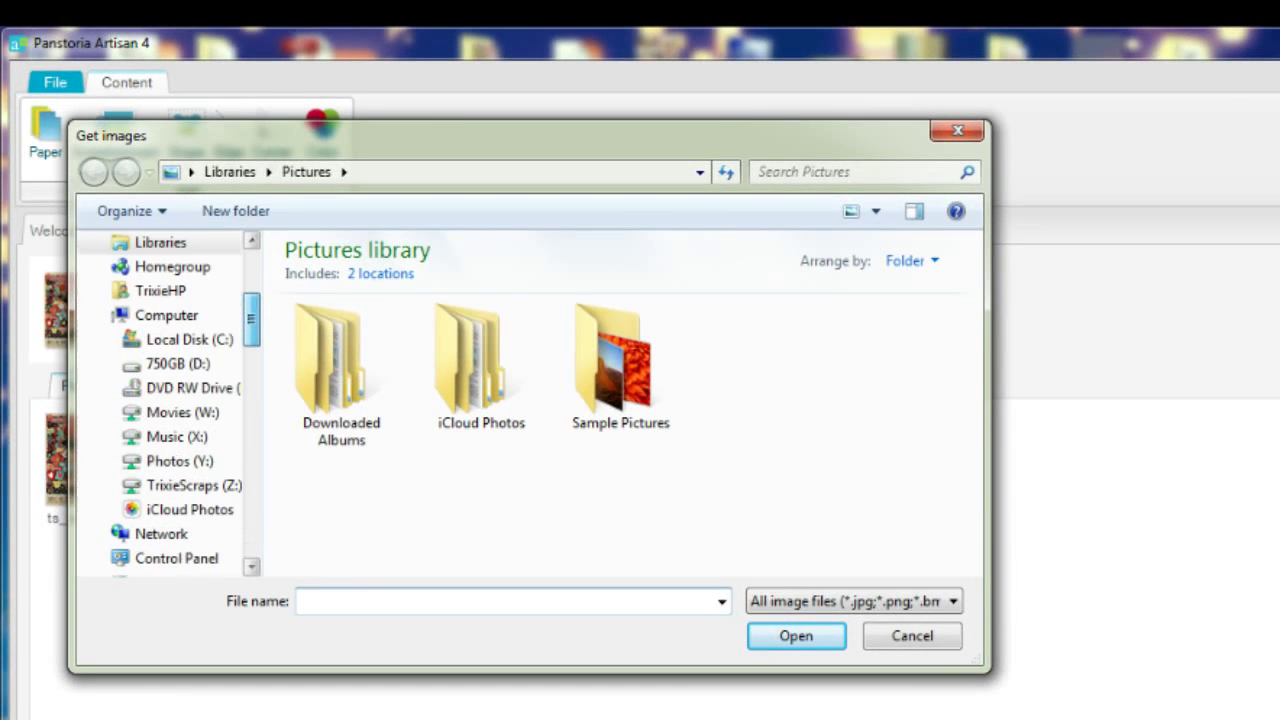
click(190, 485)
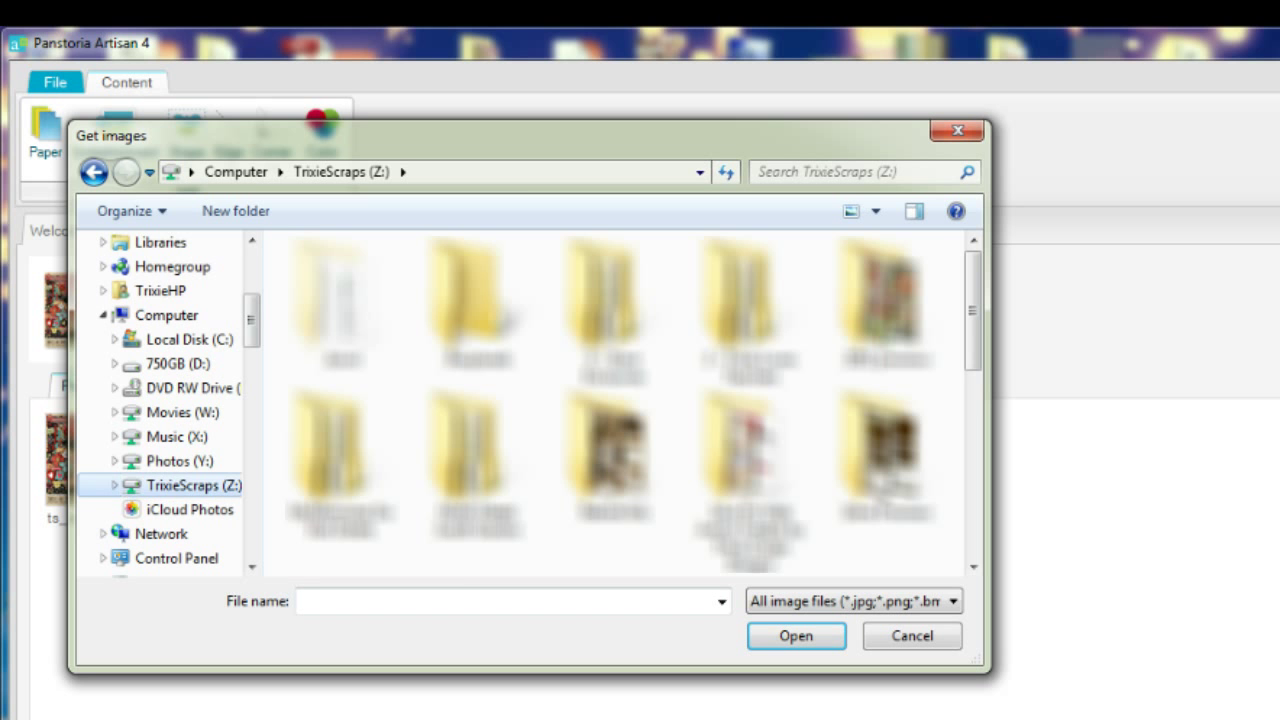
scroll(620, 400, down, 3)
drag(972, 401, 972, 396)
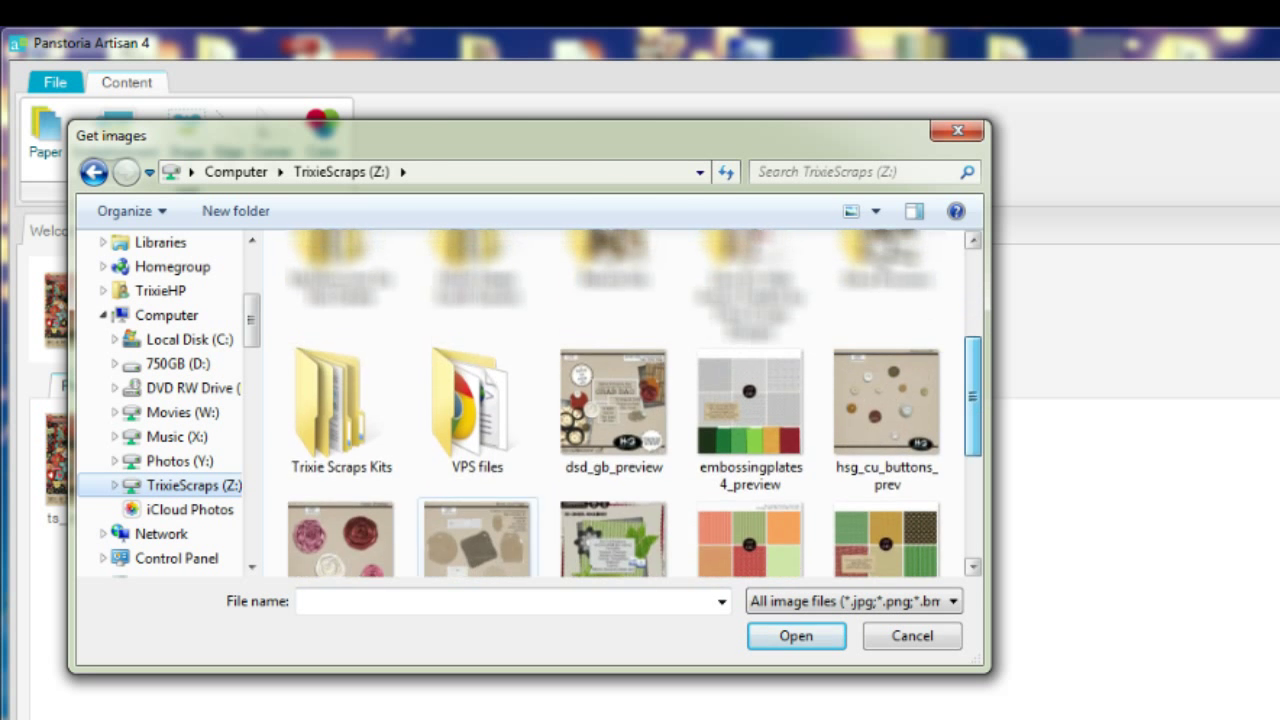
double_click(341, 430)
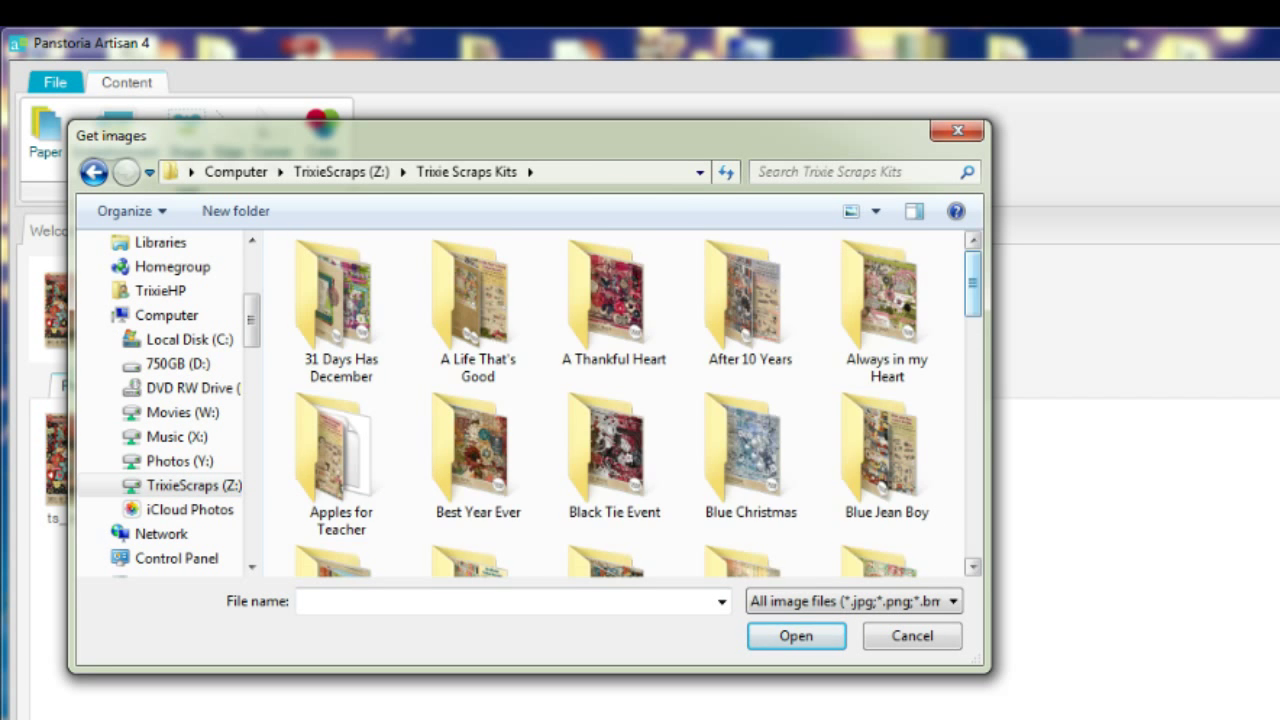
Step: Go to the Kit Papers subfolder of Mr. & Mrs. Mouse for the images to add
scroll(620, 400, down, 5)
scroll(745, 280, down, 3)
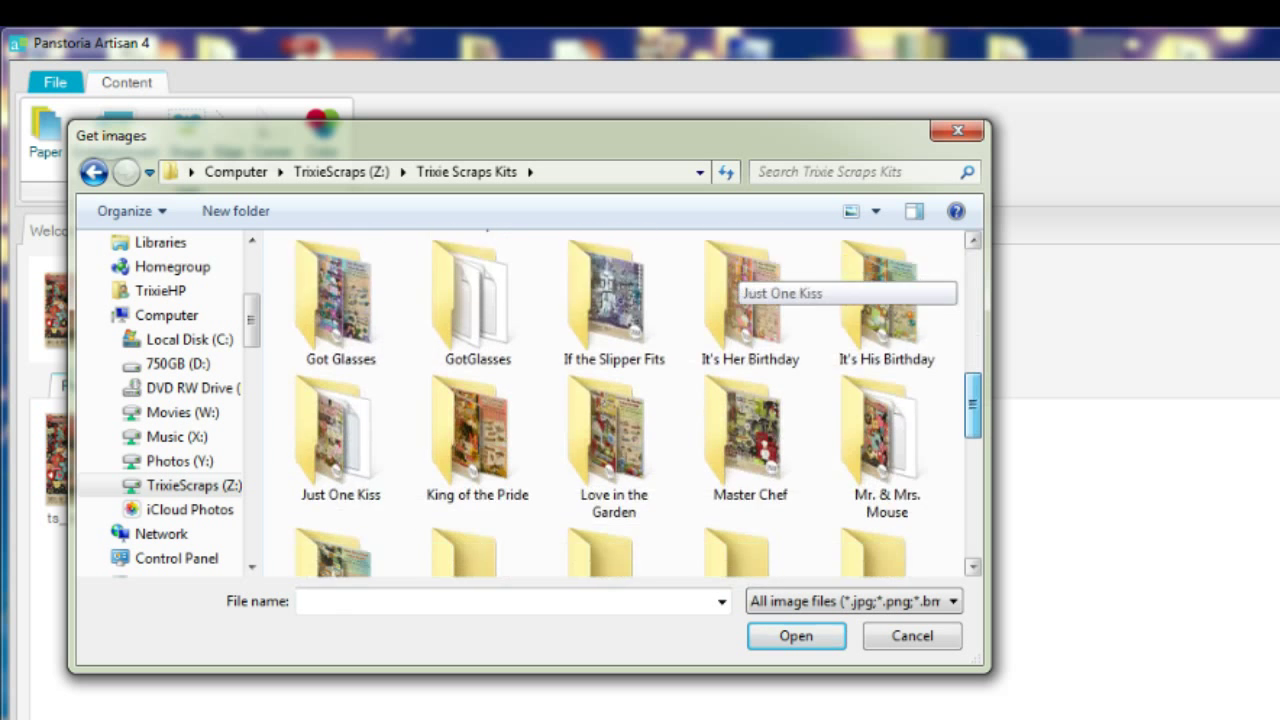
double_click(887, 392)
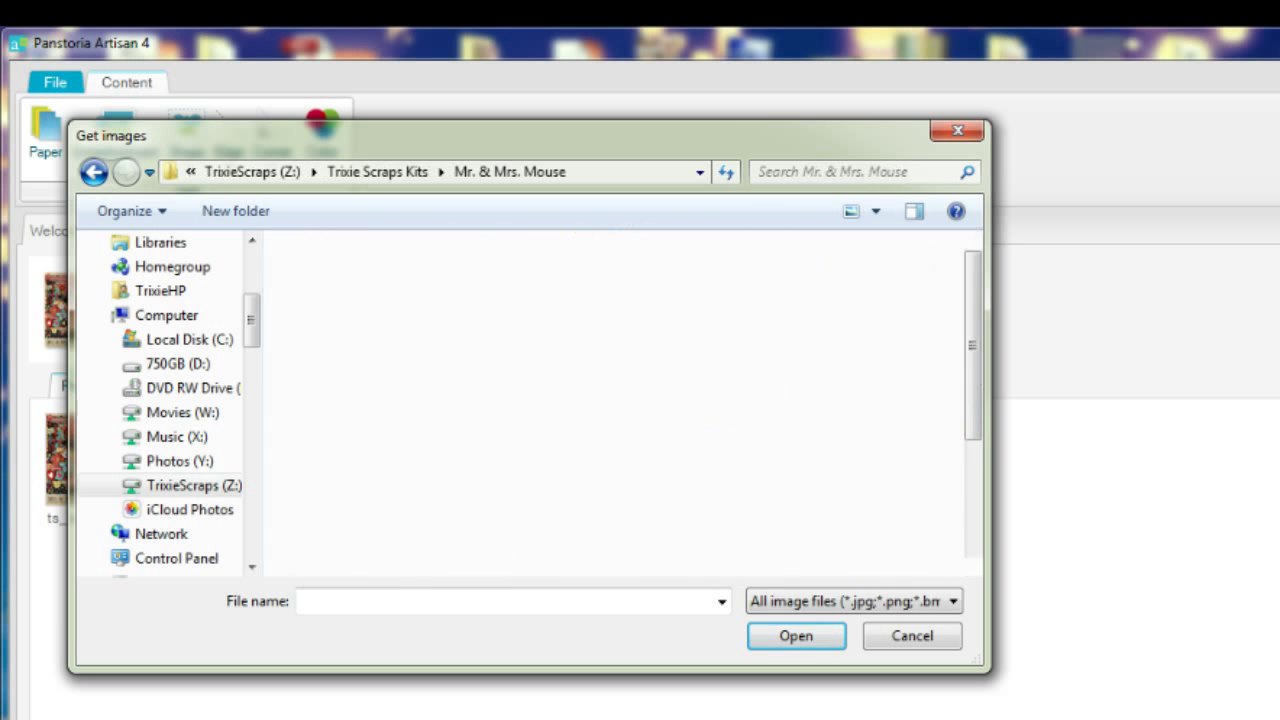
scroll(620, 400, down, 3)
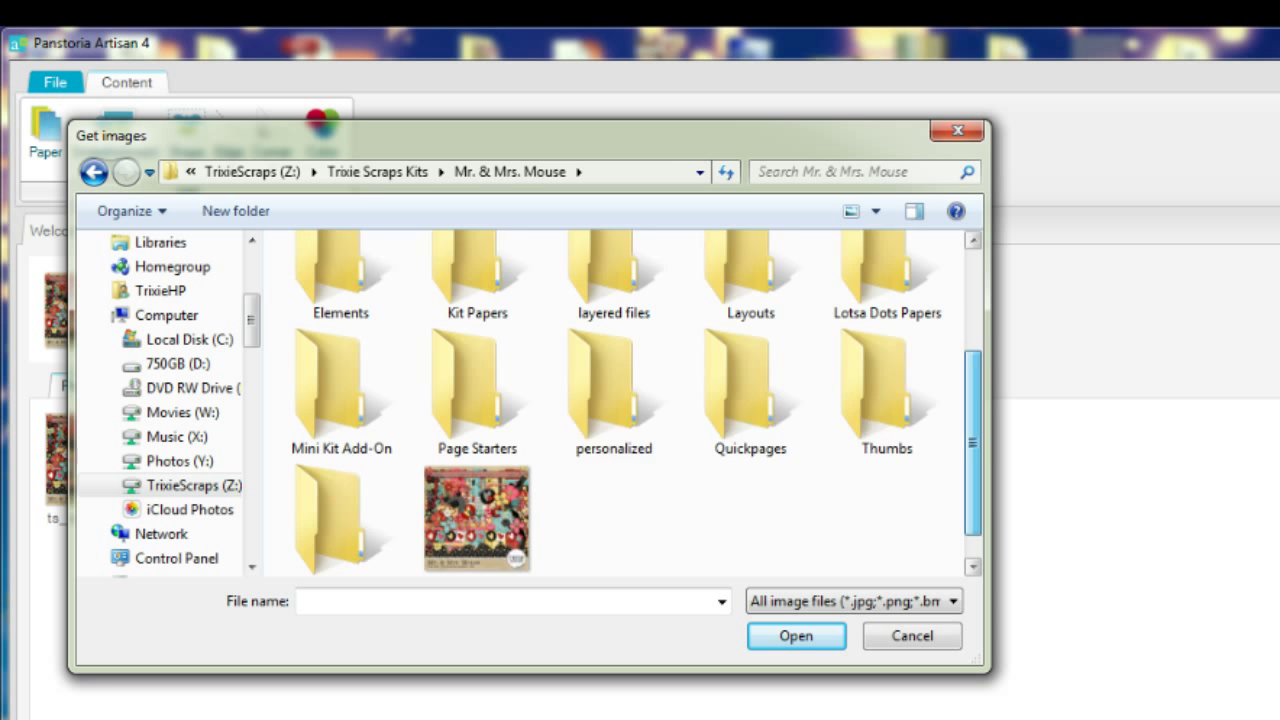
scroll(620, 400, down, 3)
scroll(637, 404, up, 2)
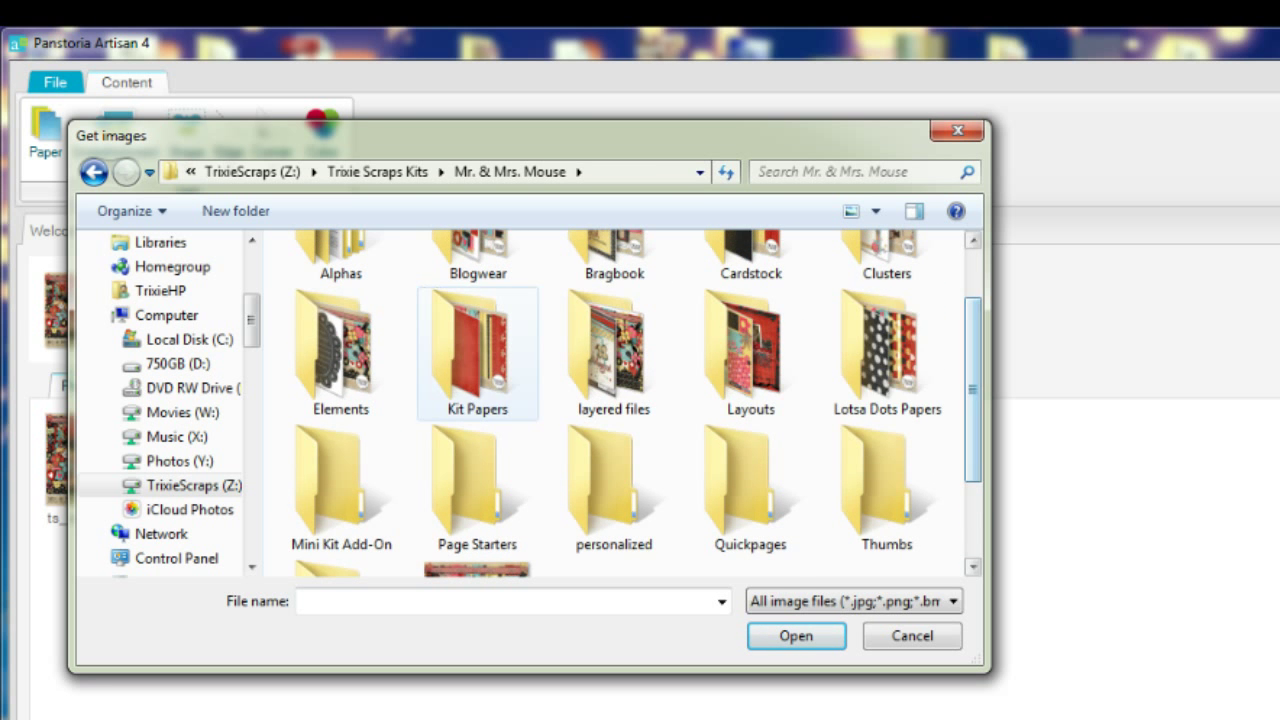
double_click(478, 354)
key(Return)
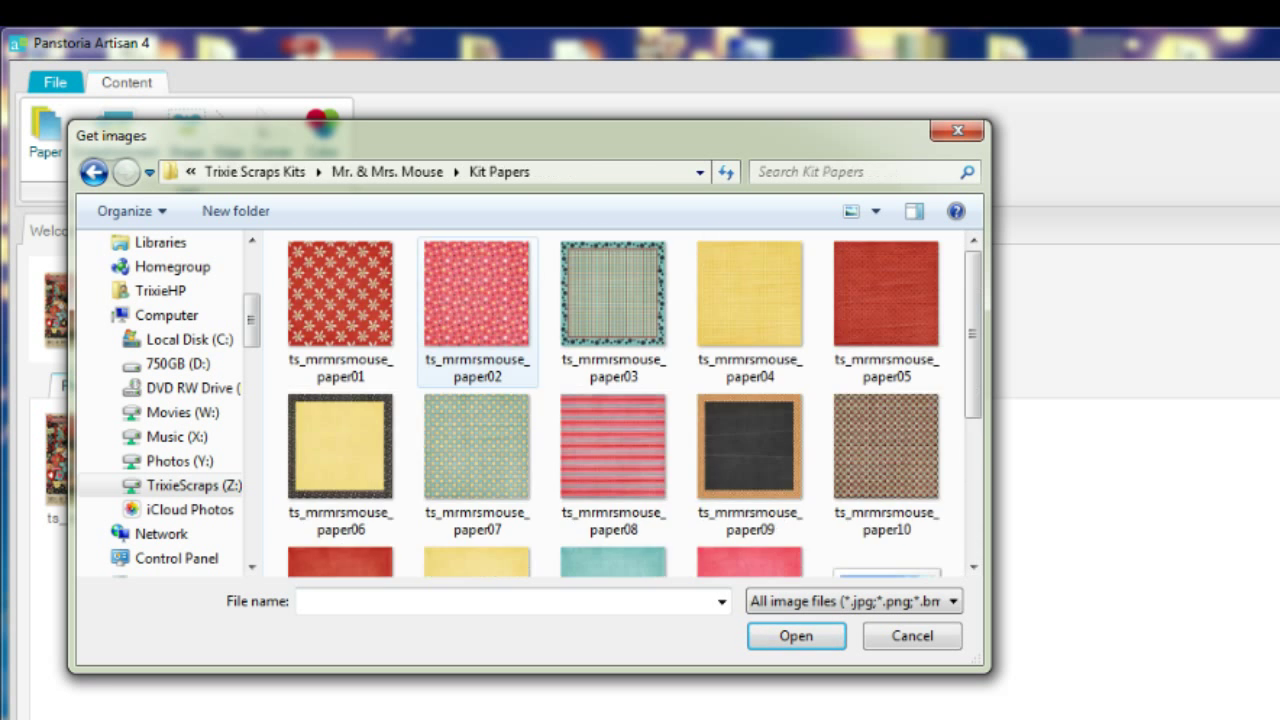
Step: Select the whole range of paper images from ts_mrmrsmouse_paper01 through ts_mrmrsmouse_paper15
click(341, 312)
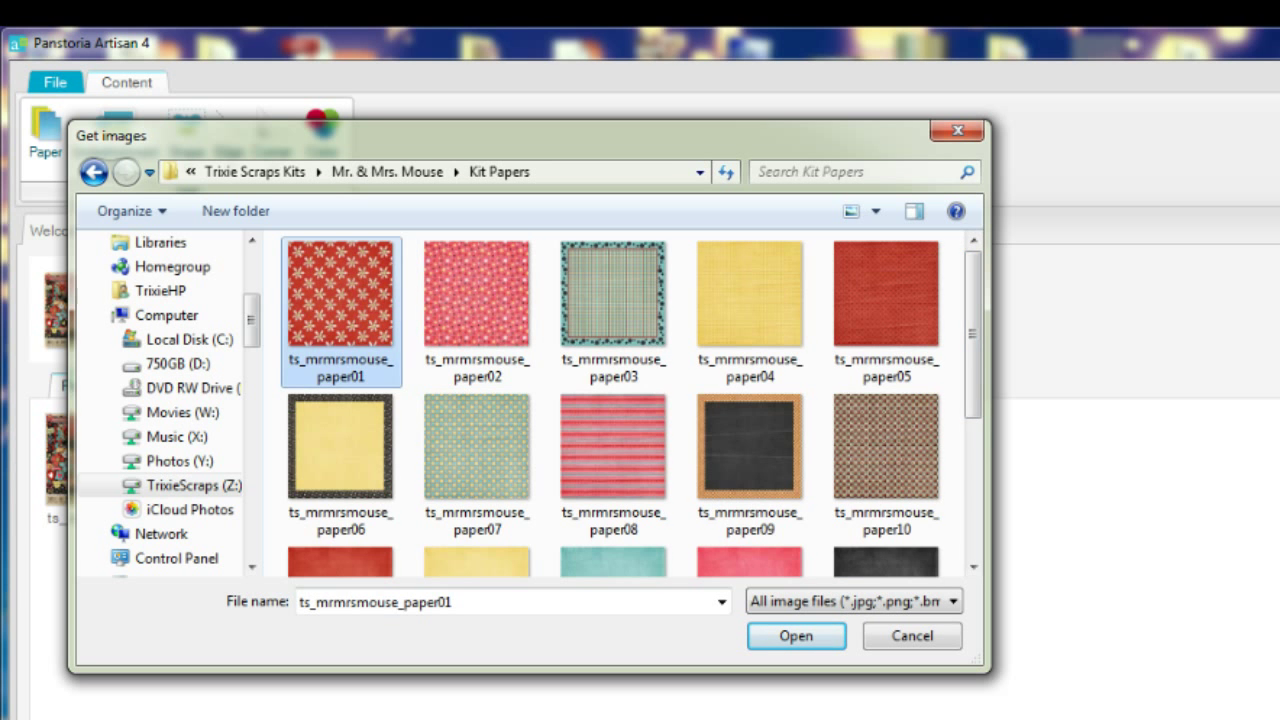
scroll(630, 400, down, 3)
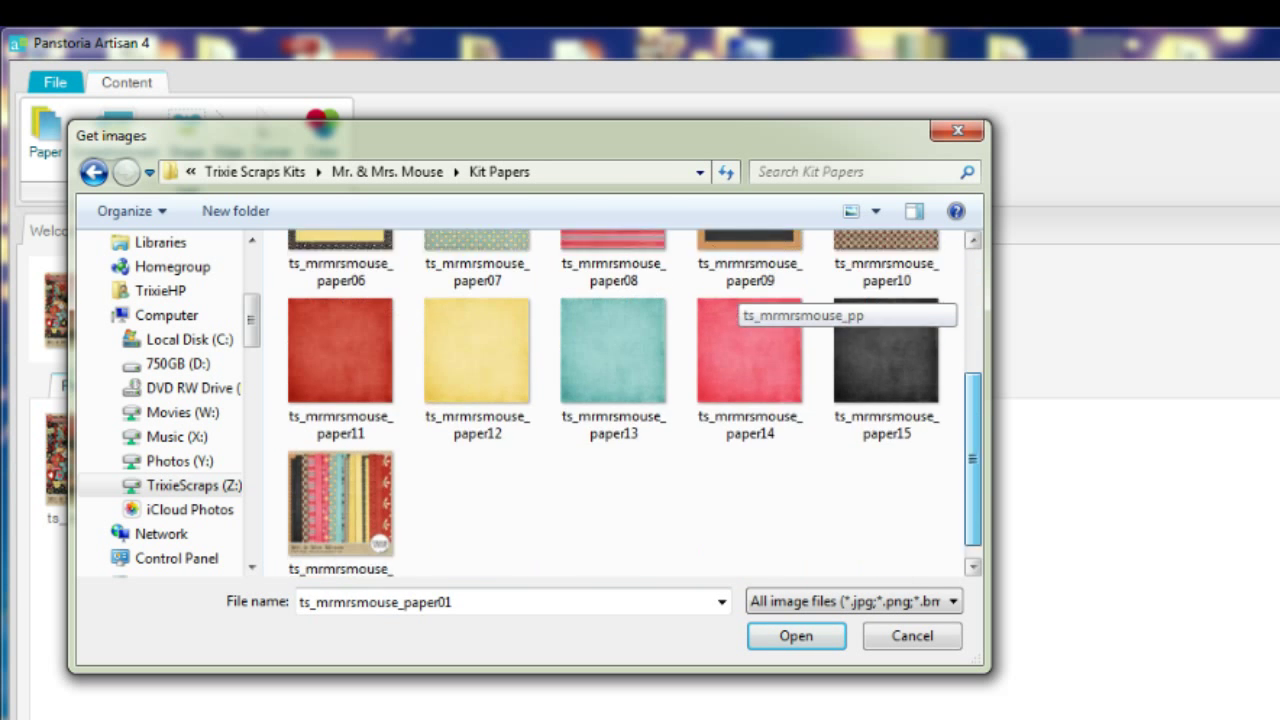
shift+click(887, 348)
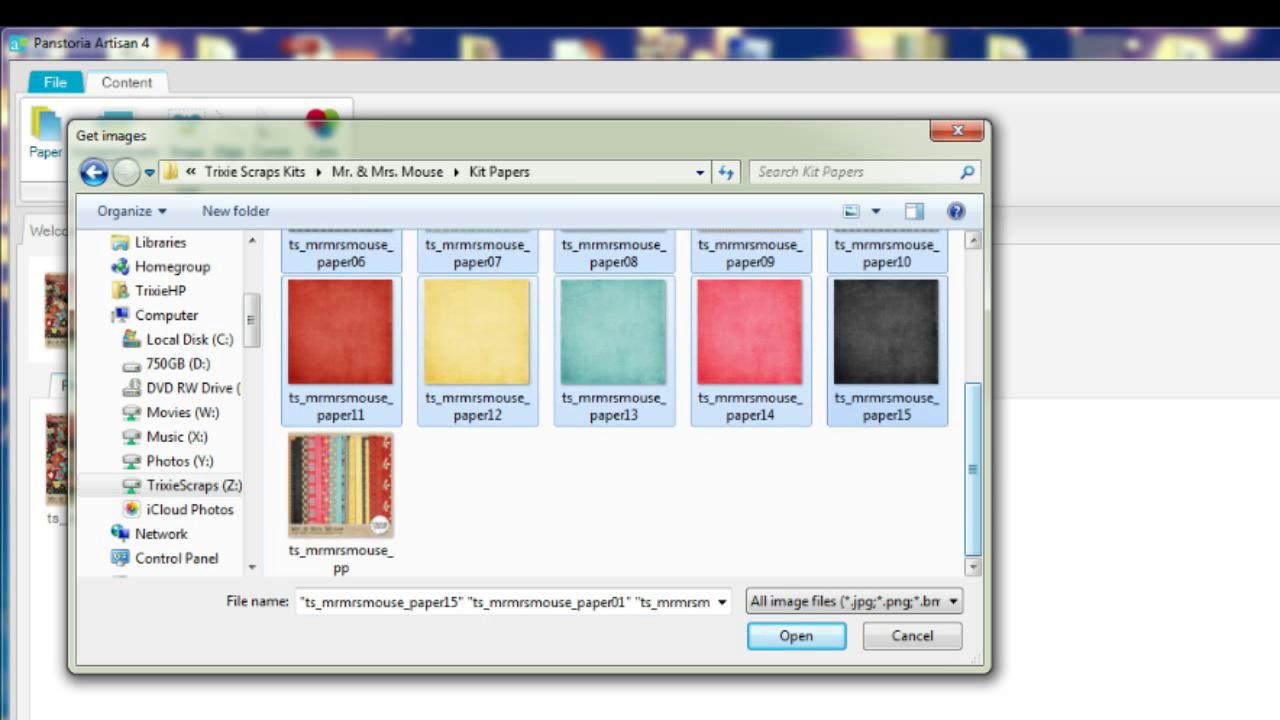
scroll(972, 470, up, 3)
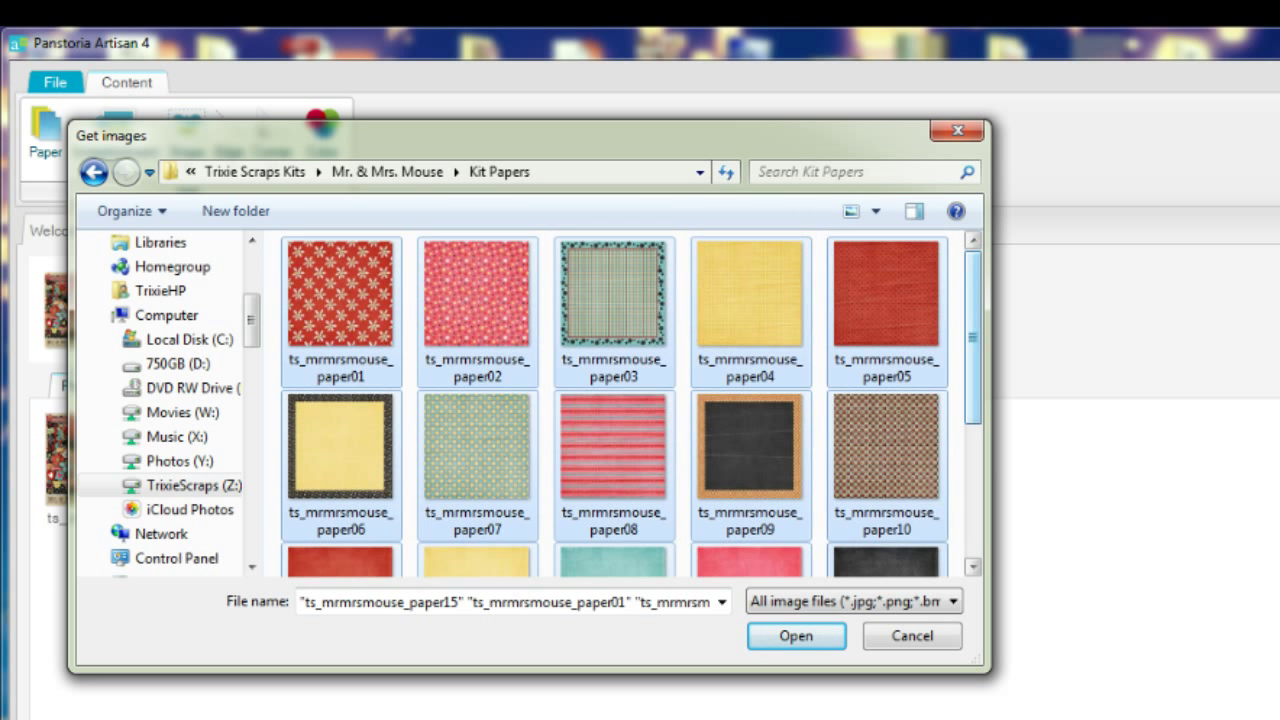
Step: Select only the images ts_mrmrsmouse_paper01 and ts_mrmrsmouse_paper02
click(341, 318)
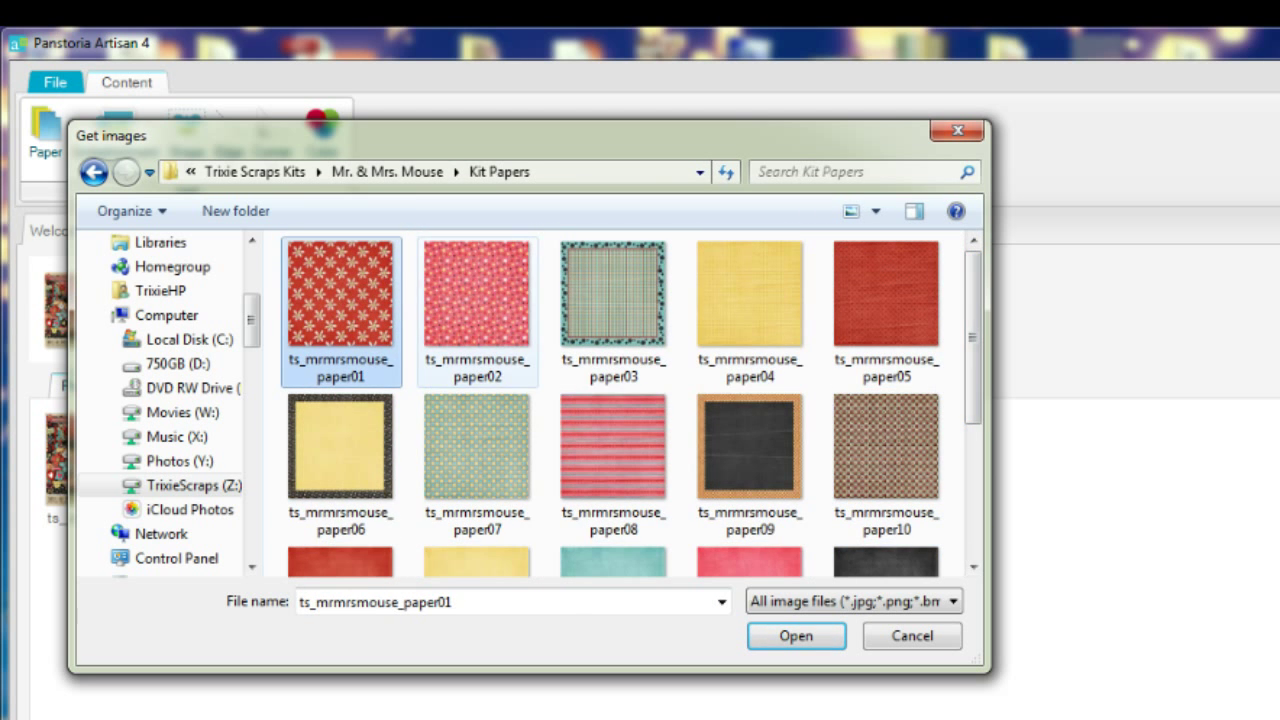
ctrl+click(428, 318)
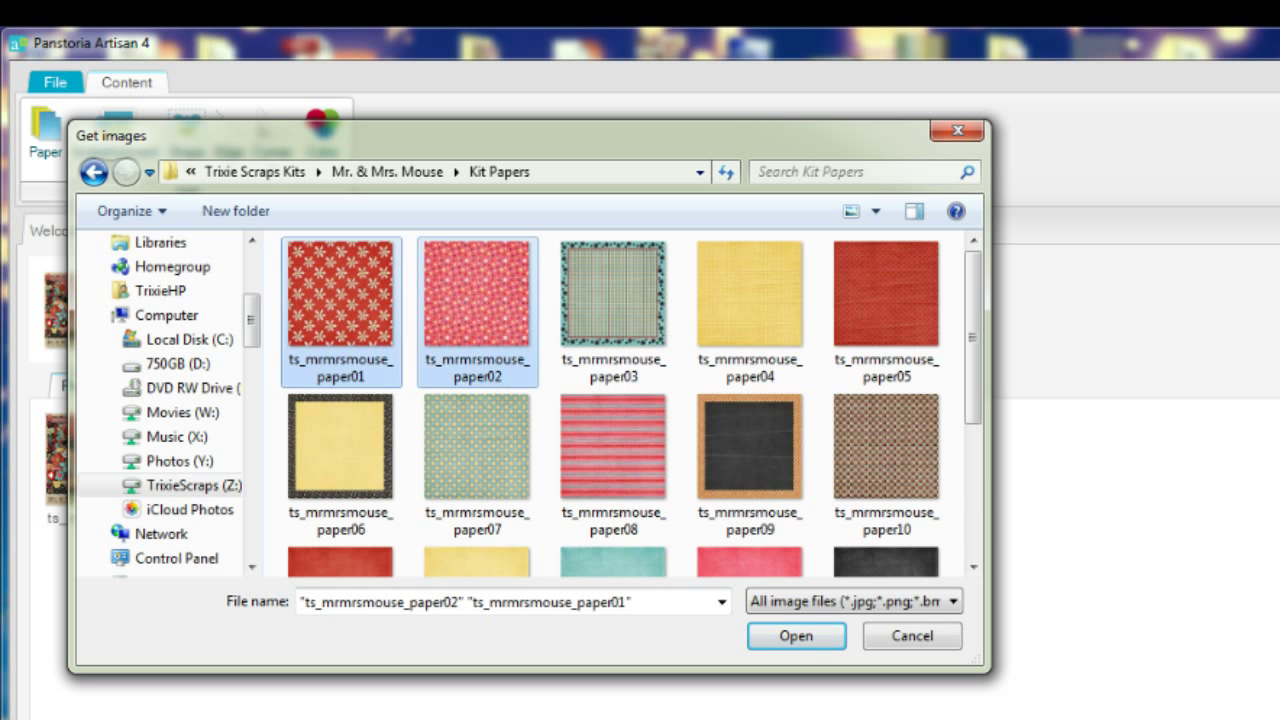
scroll(972, 400, down, 3)
scroll(972, 400, up, 3)
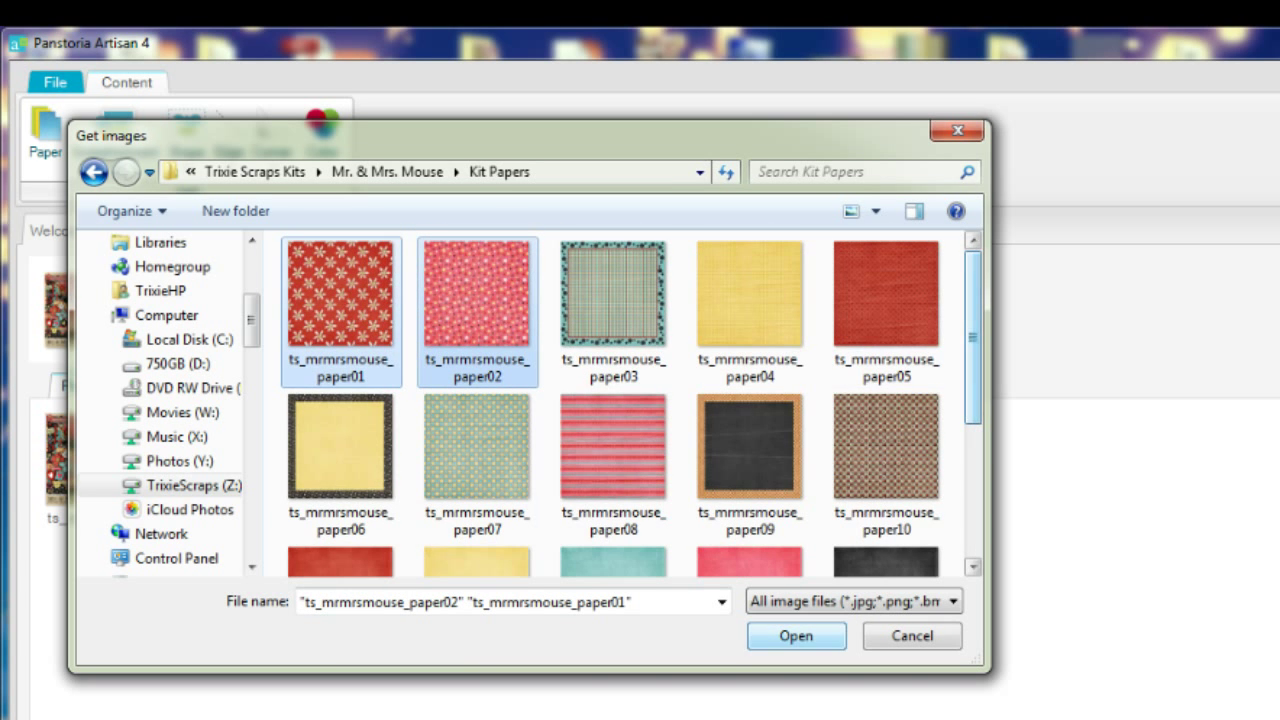
Step: Add ts_mrmrsmouse_paper01 and ts_mrmrsmouse_paper02 to the kit's papers and preview the ts_mrmrsmouse_paper01 paper
click(796, 636)
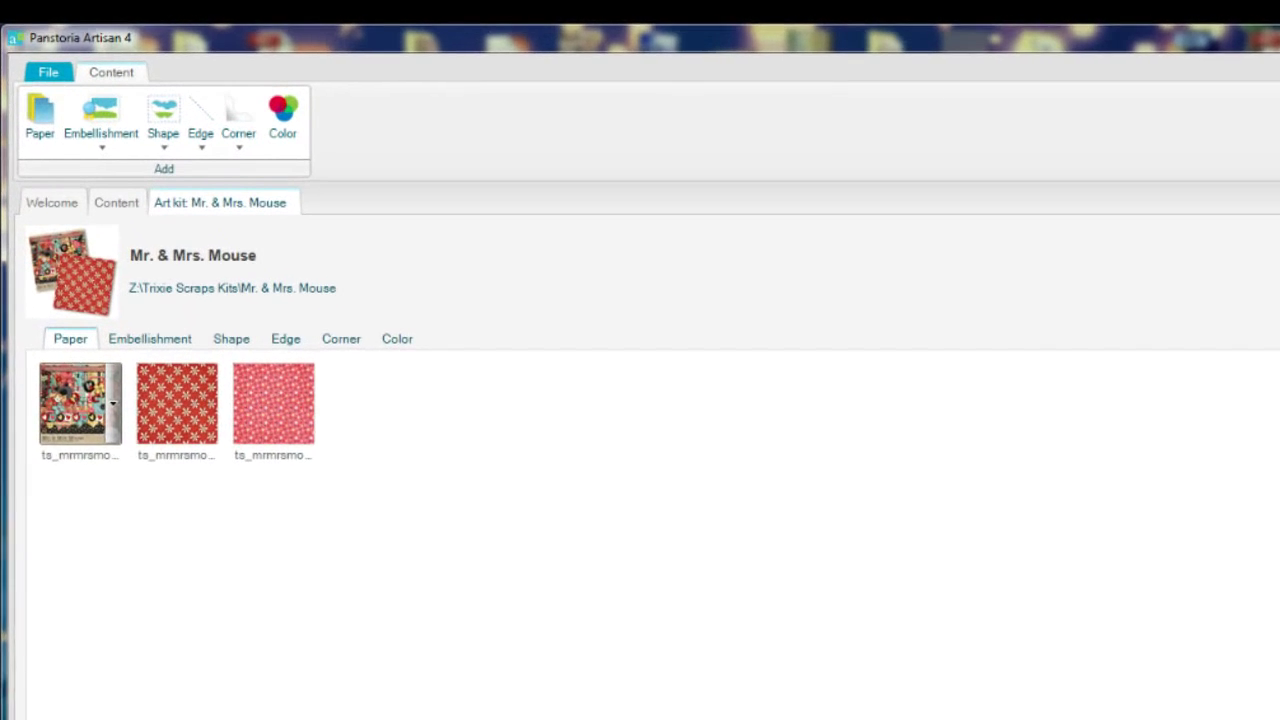
mouse_move(197, 449)
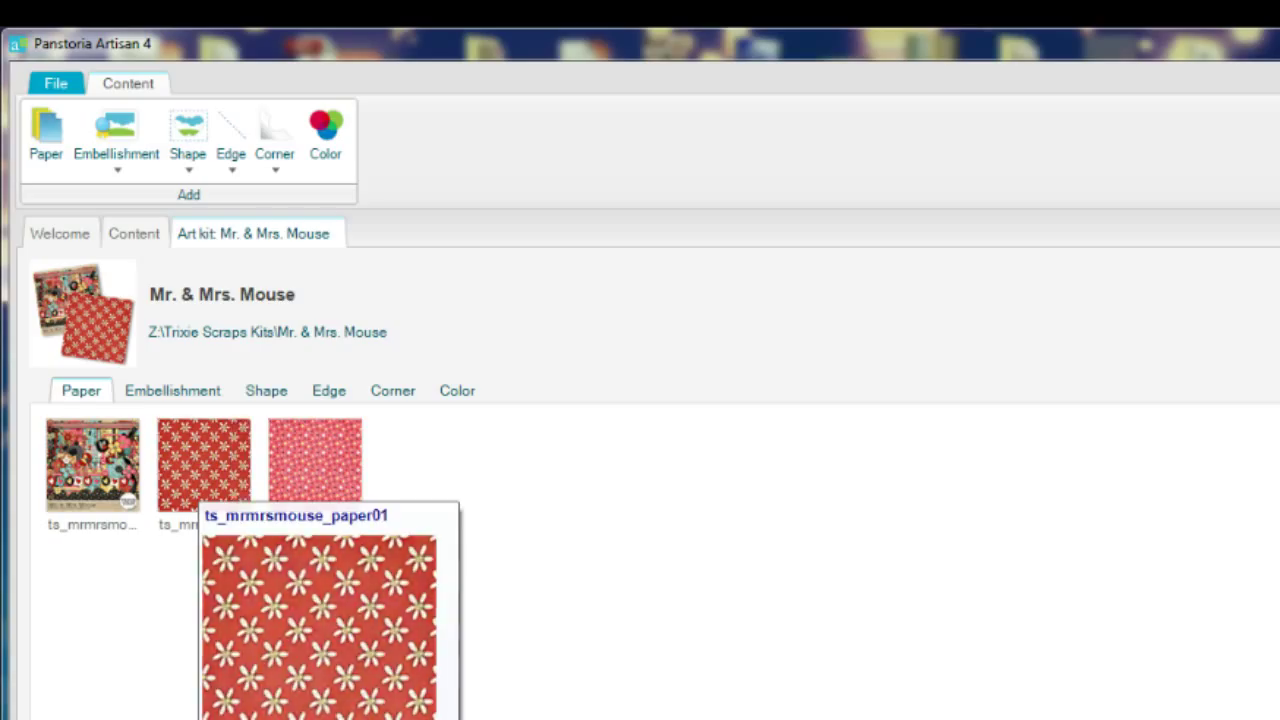
mouse_move(183, 500)
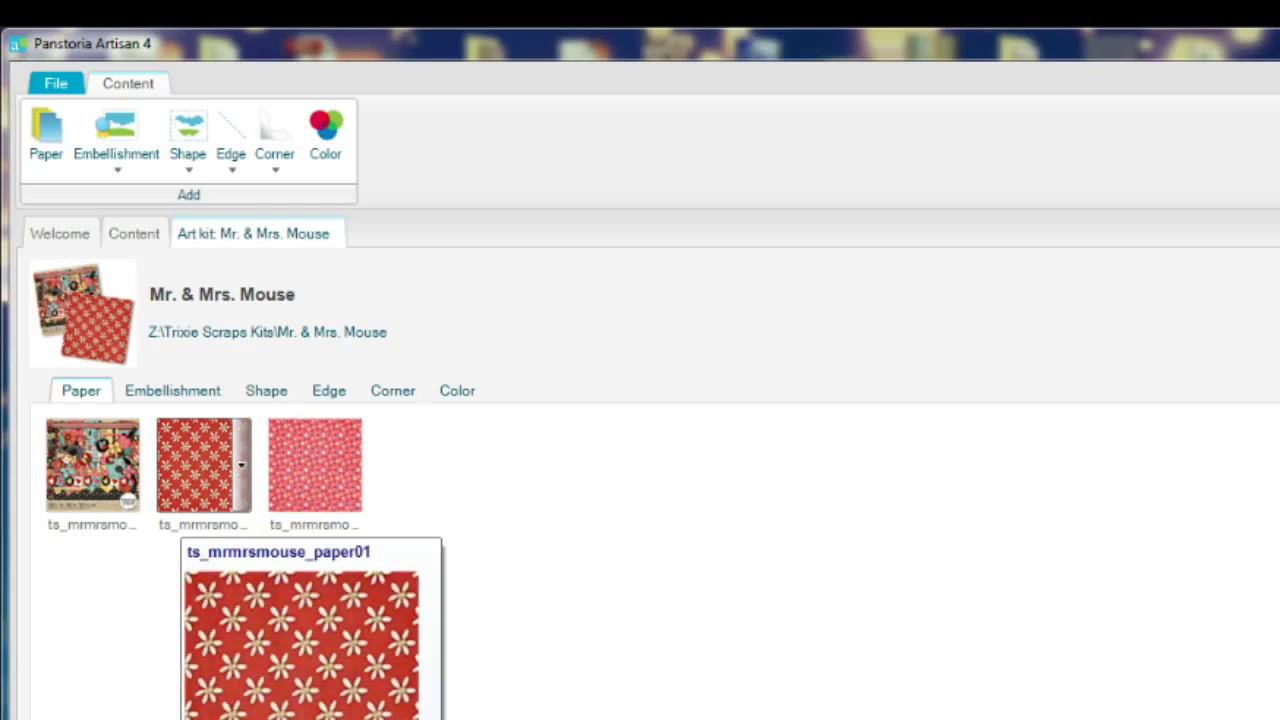
right_click(242, 464)
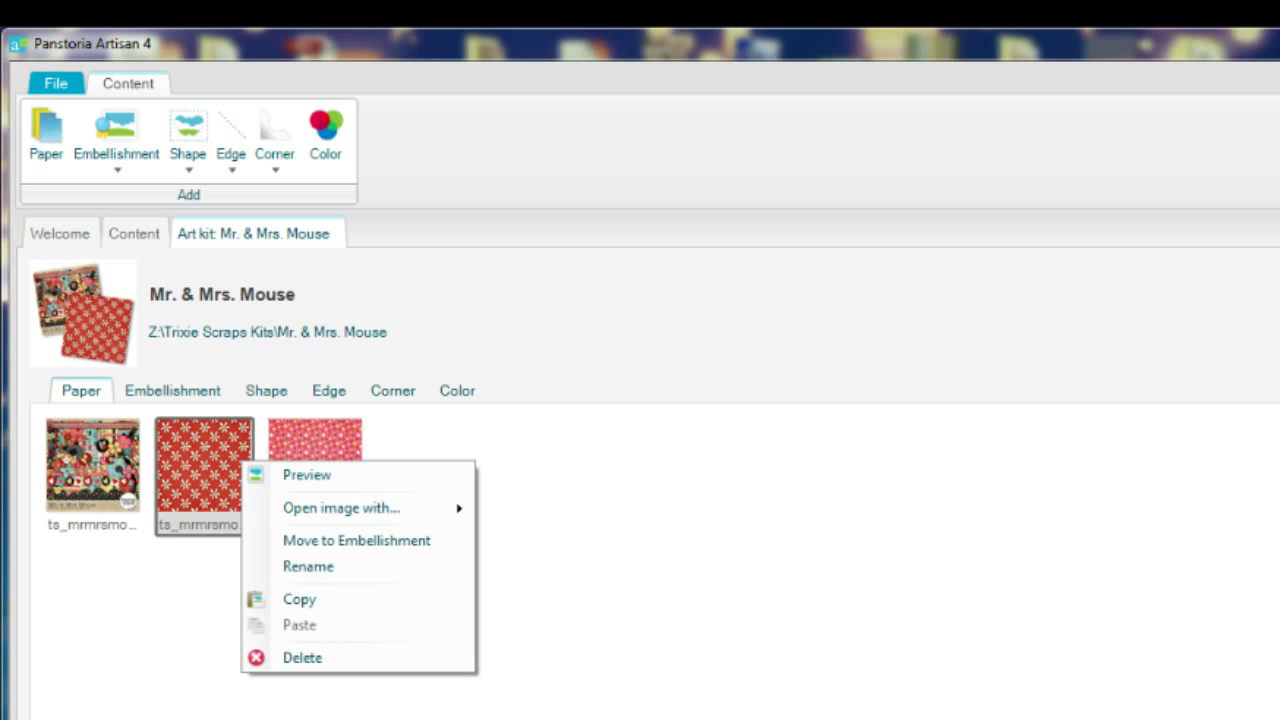
click(306, 475)
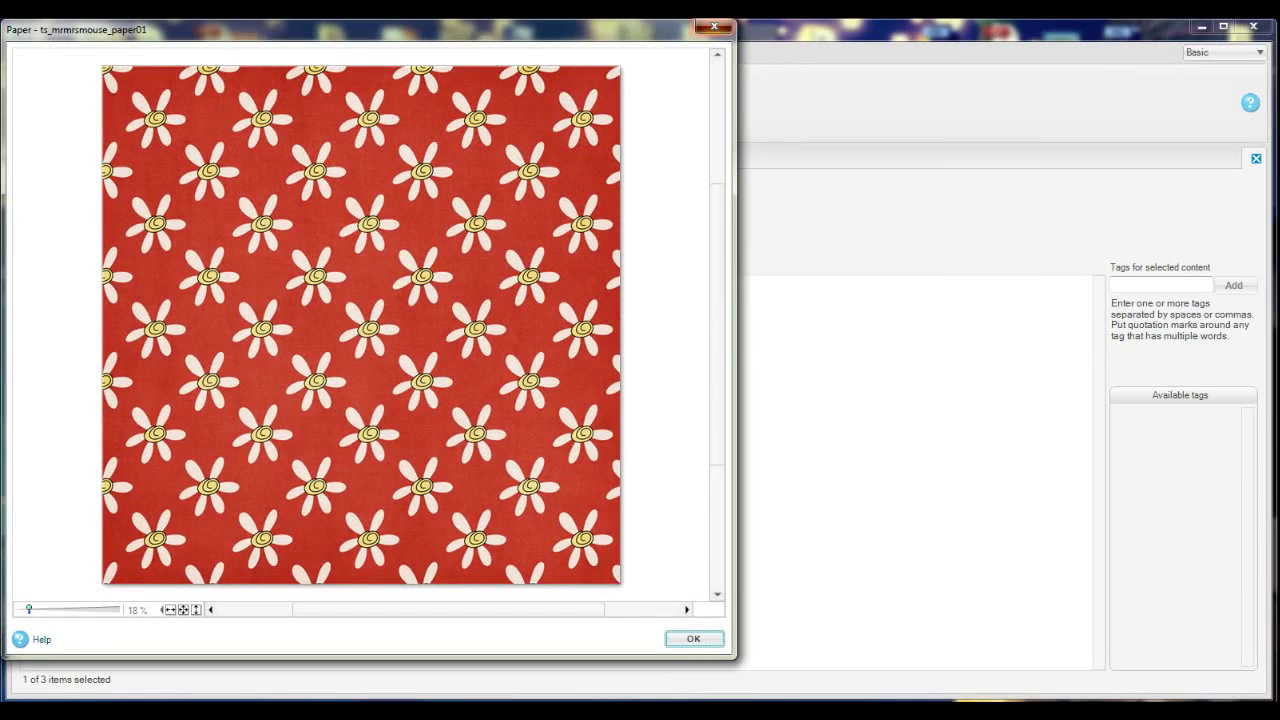
click(714, 26)
Step: Start adding embellishments to the Mr. & Mrs. Mouse kit and go to its Elements subfolder for the images
mouse_move(240, 317)
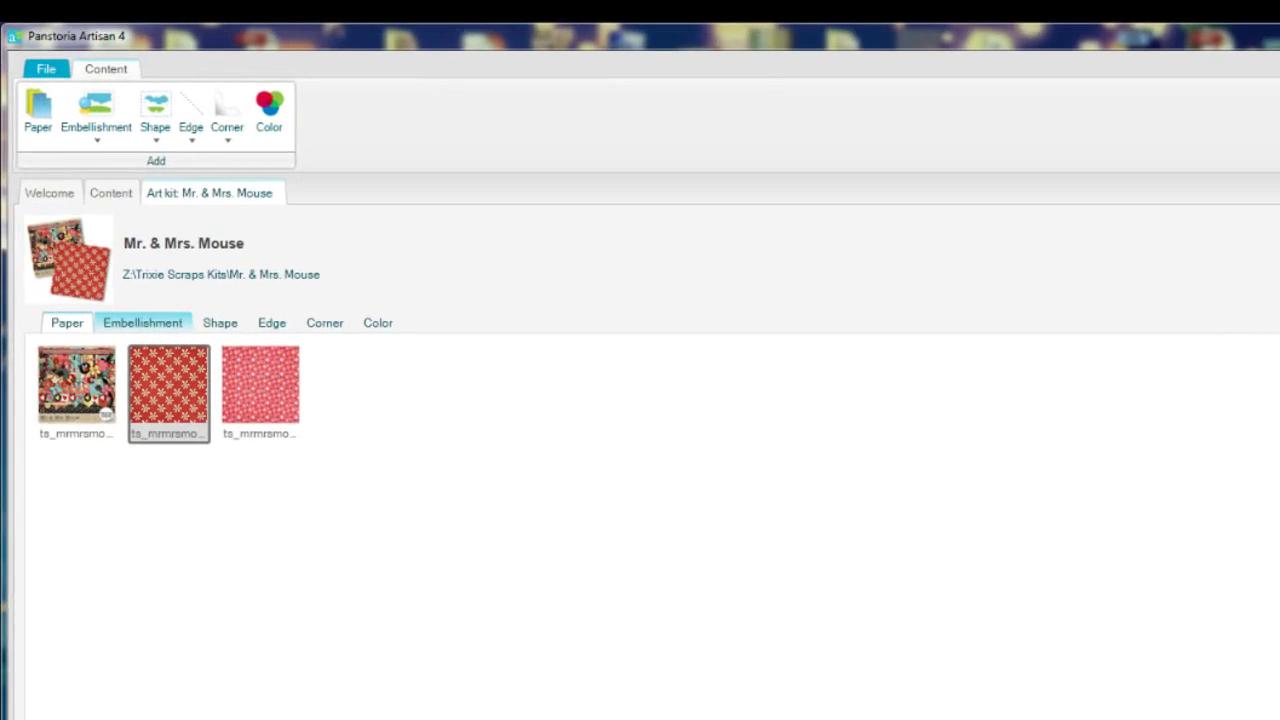
click(128, 290)
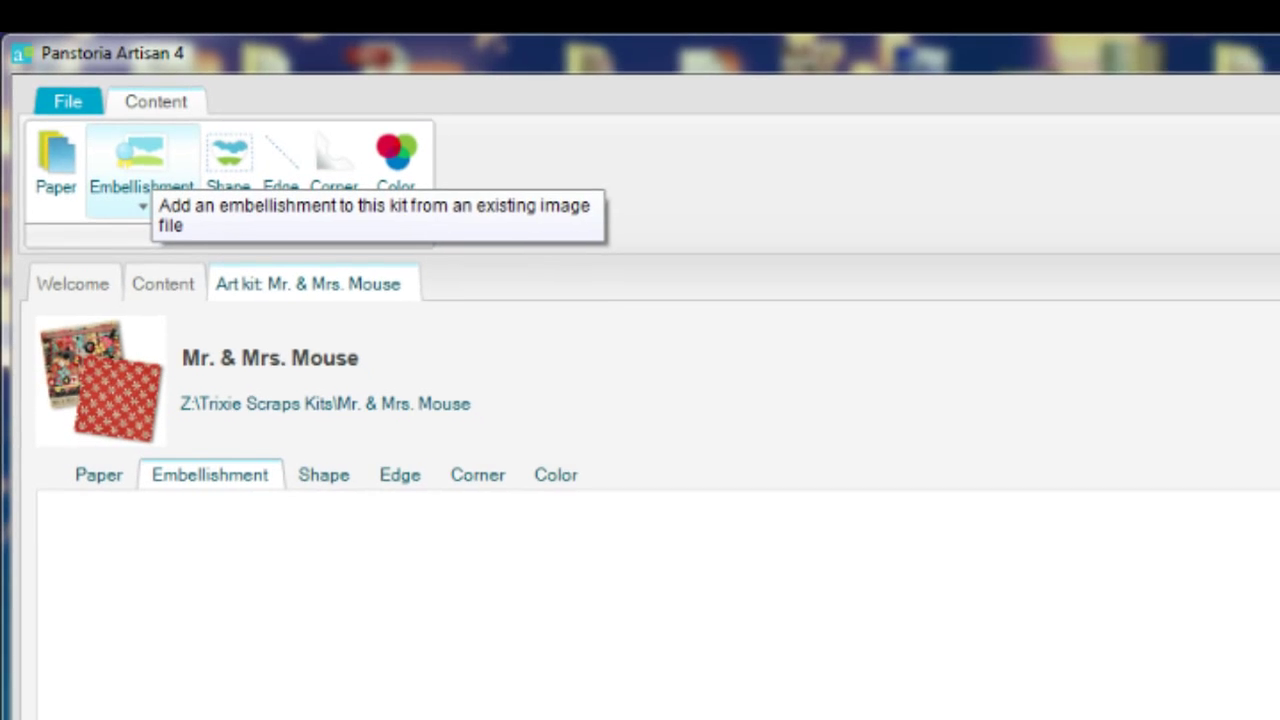
click(132, 149)
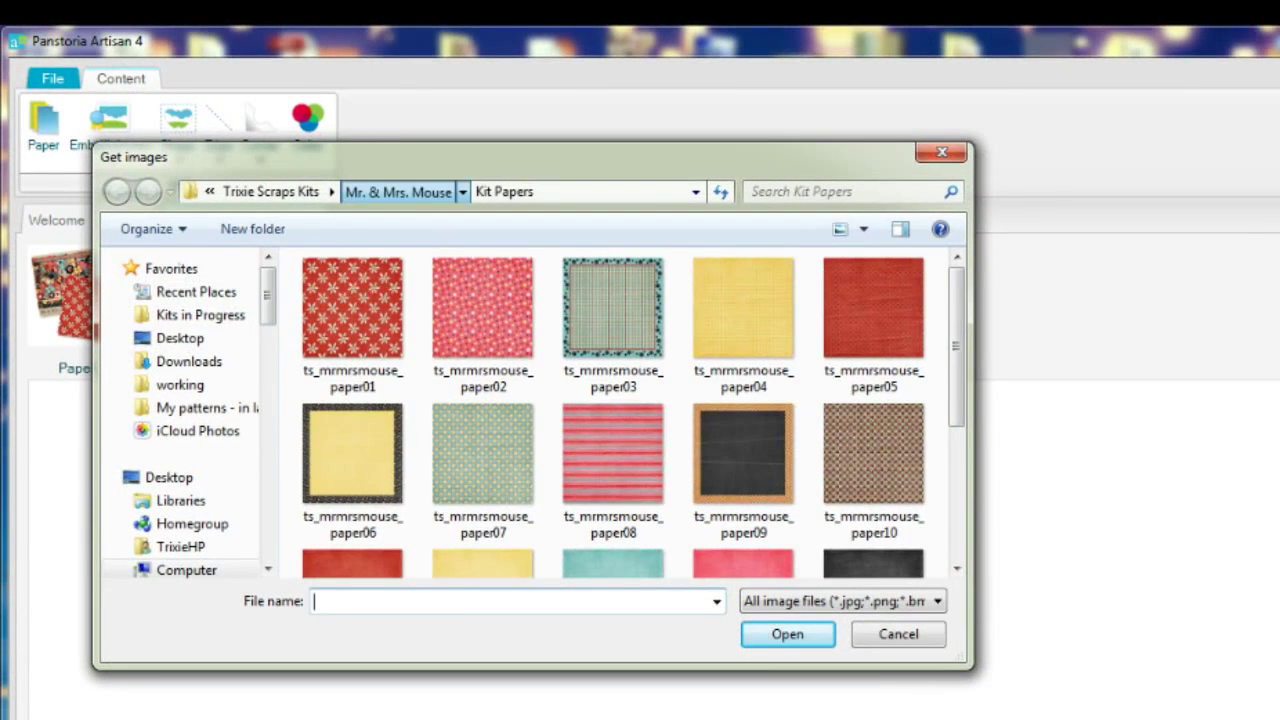
click(397, 191)
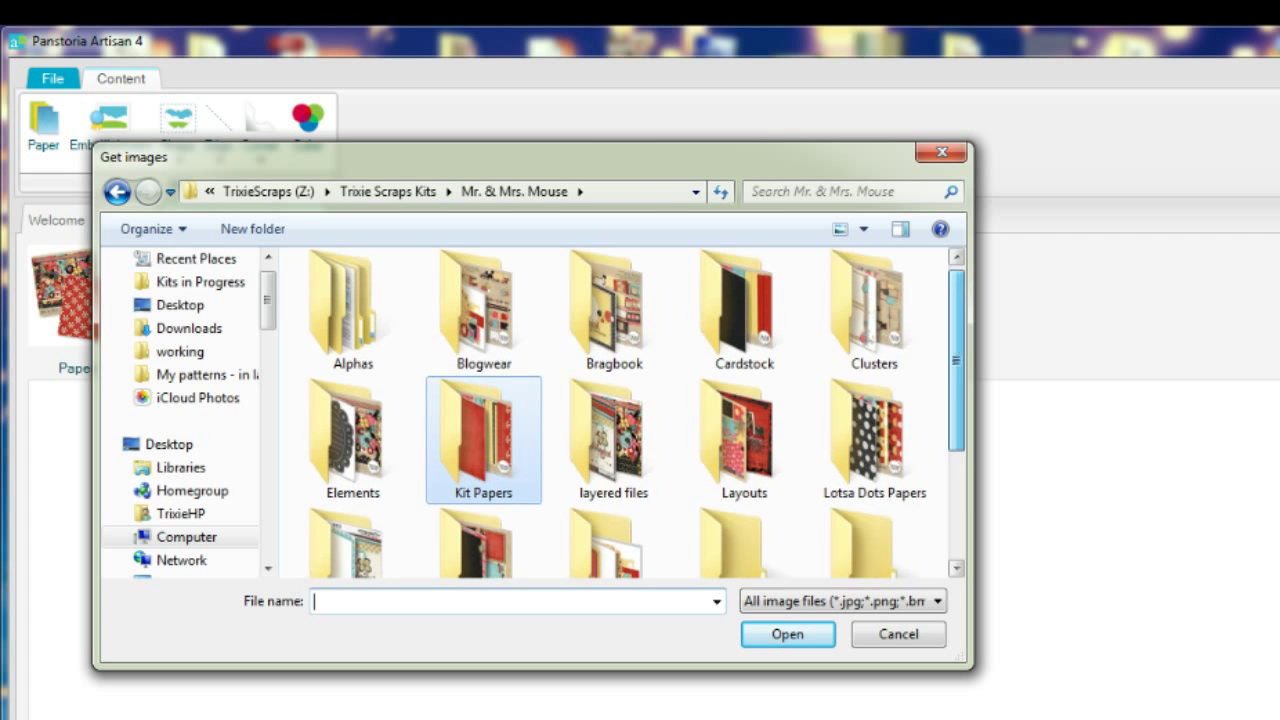
scroll(637, 412, down, 3)
drag(956, 461, 956, 440)
scroll(636, 412, up, 3)
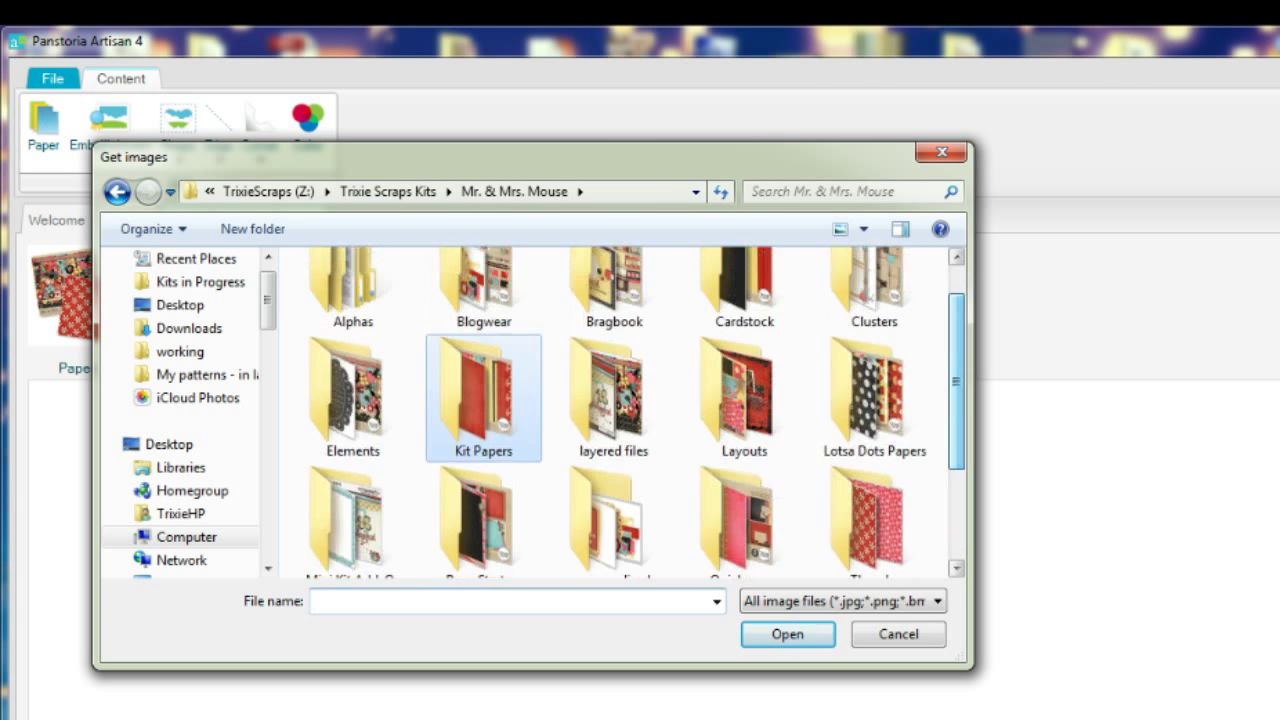
double_click(352, 395)
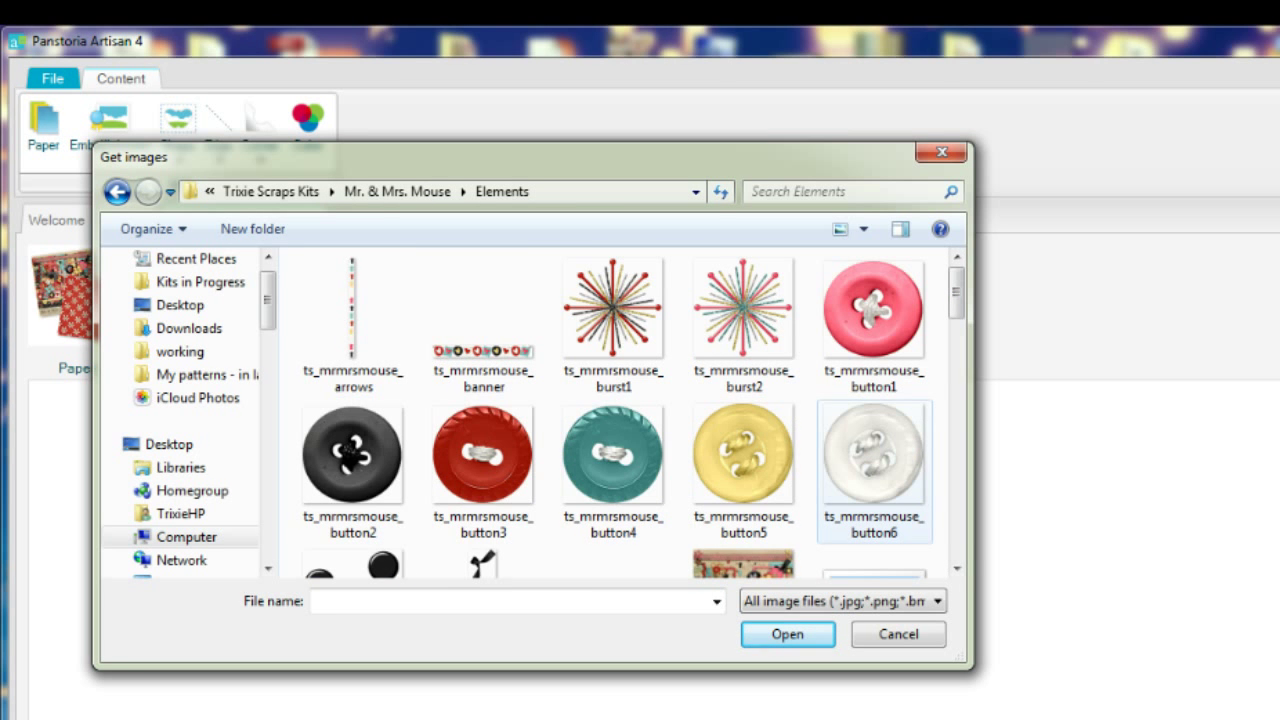
Step: Add the four images from ts_mrmrsmouse_arrows through ts_mrmrsmouse_burst2 to the kit as embellishments
click(353, 325)
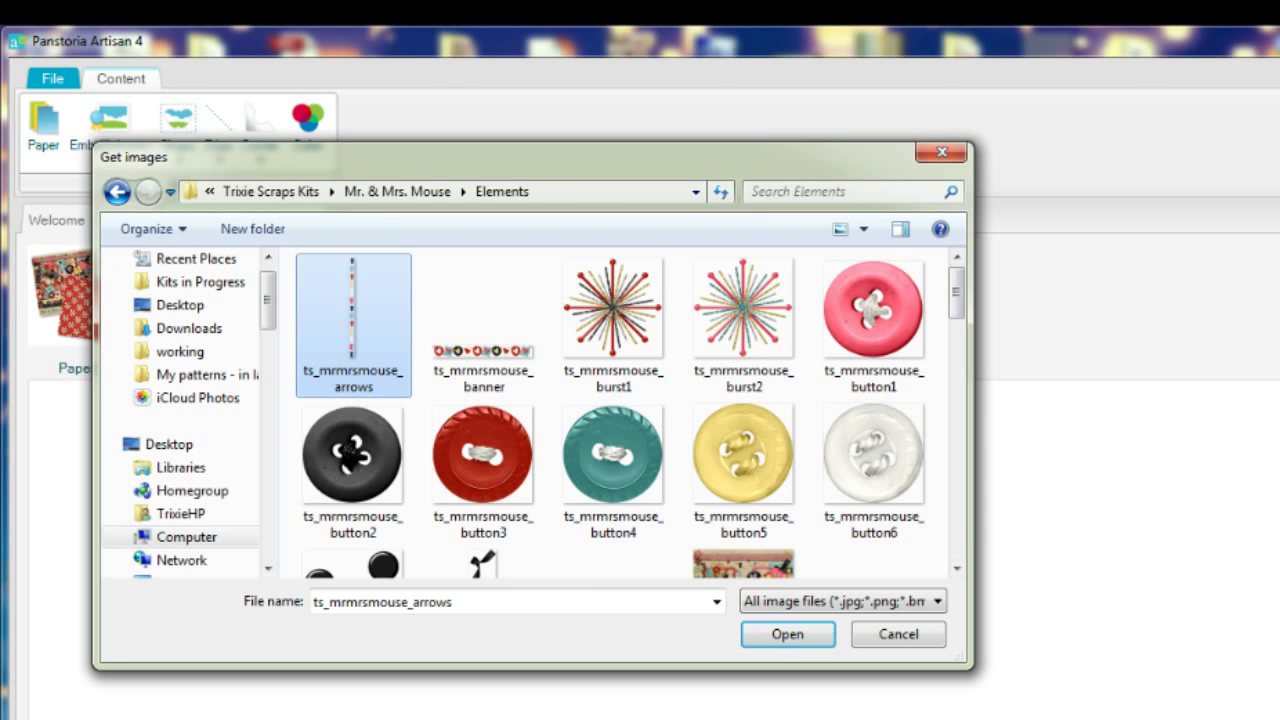
scroll(740, 288, down, 10)
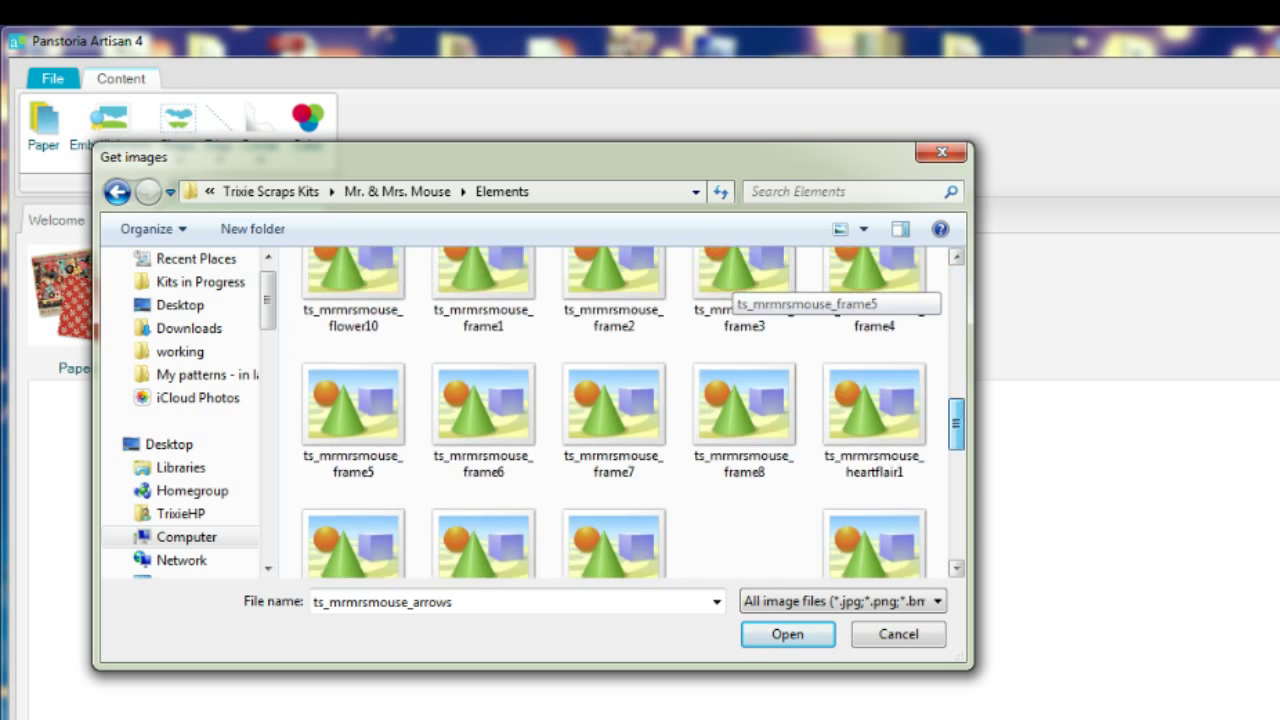
scroll(740, 290, up, 10)
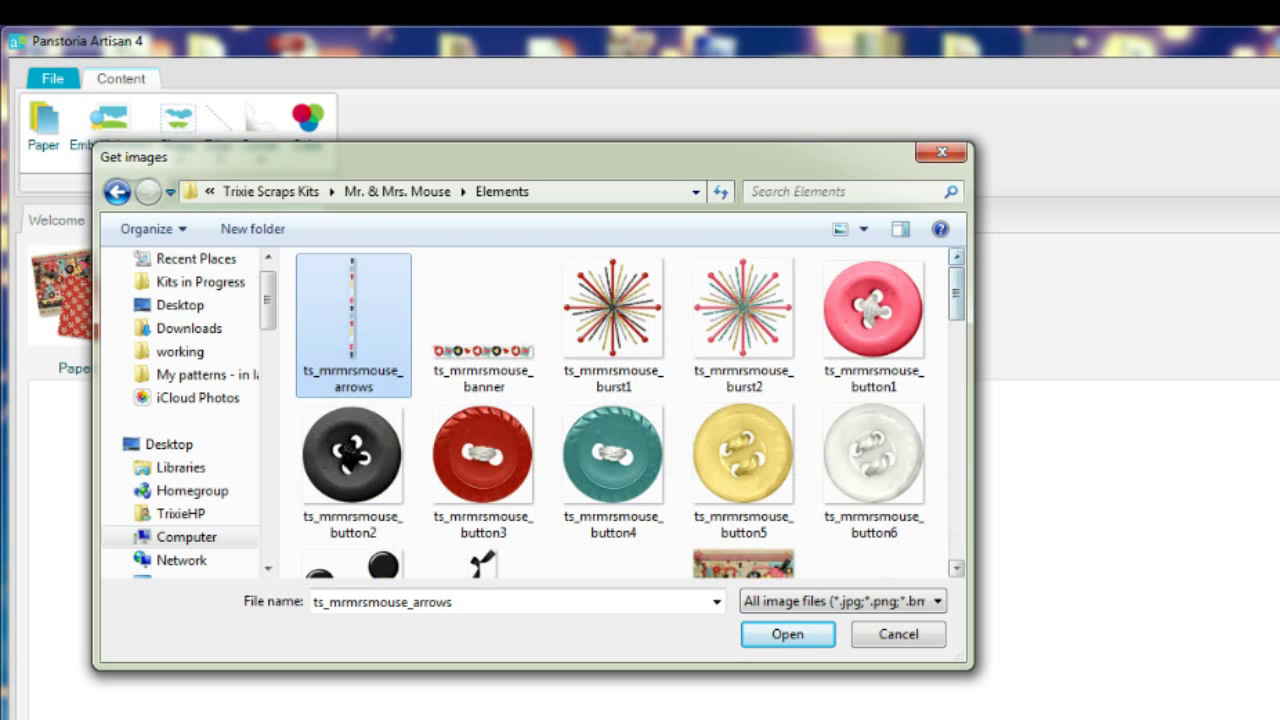
shift+click(744, 320)
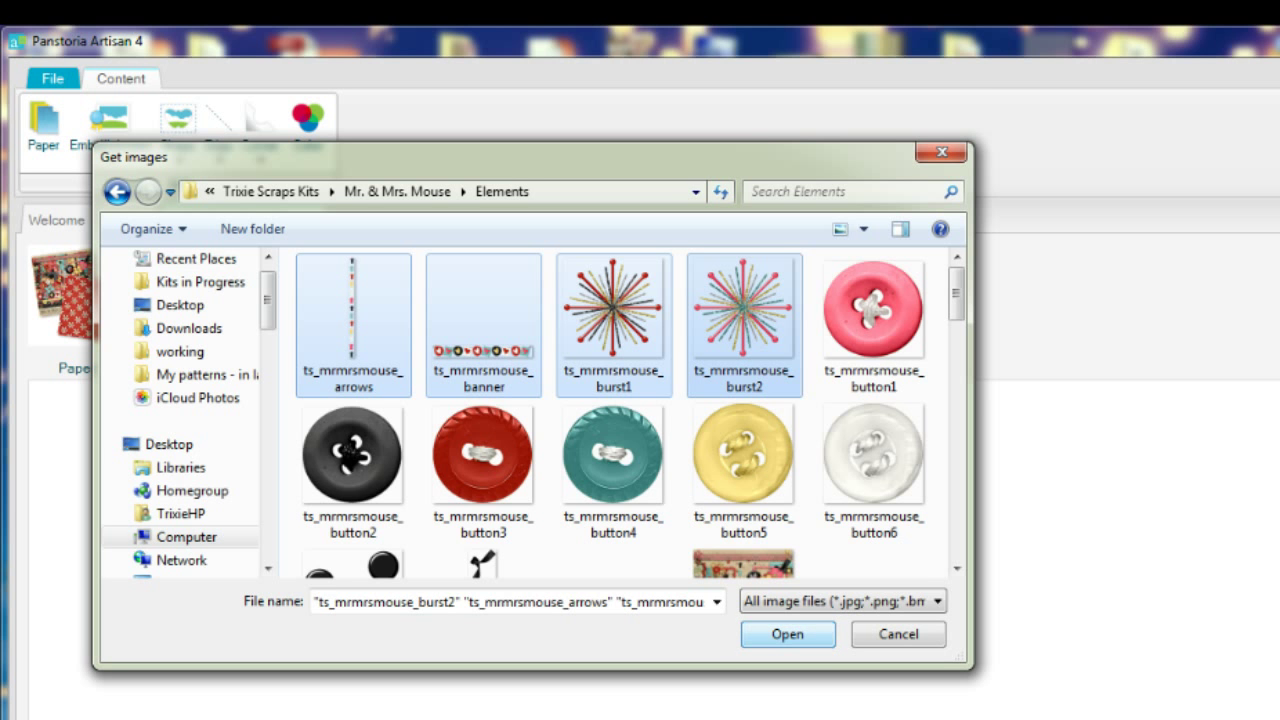
key(Return)
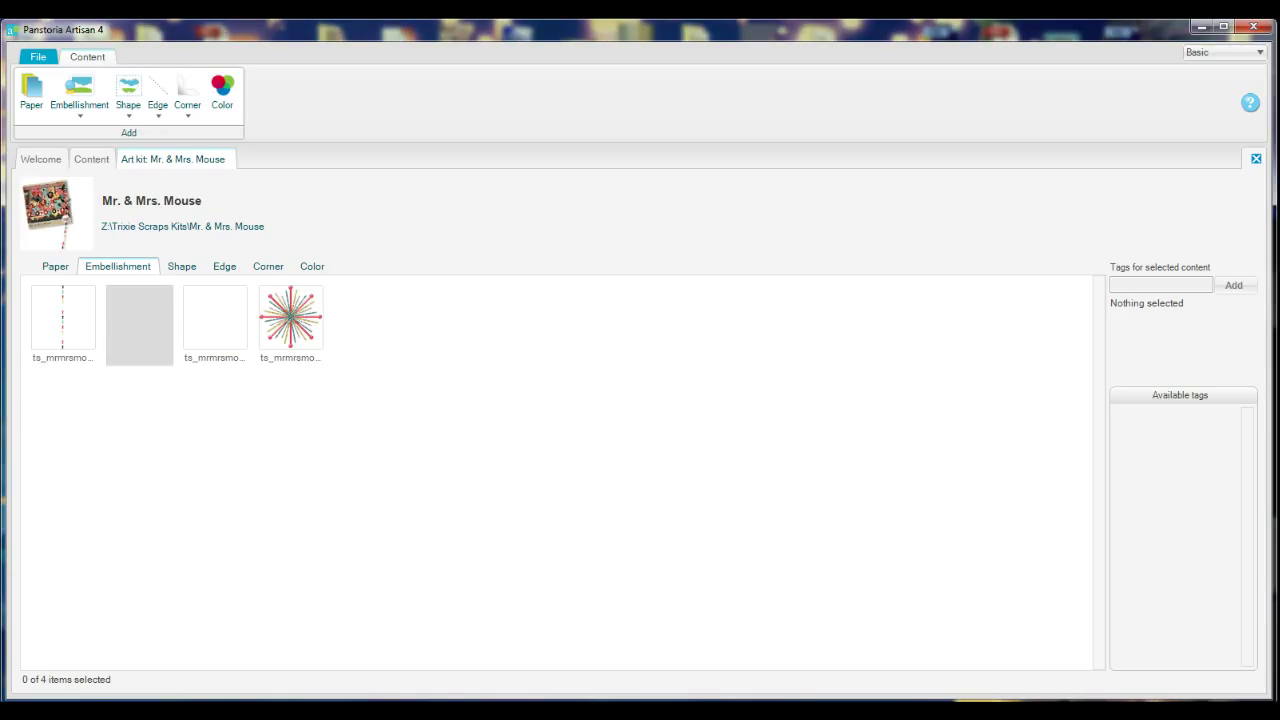
Step: Preview the ts_mrmrsmouse_arrows embellishment in a smaller preview window and zoom in on it
click(68, 328)
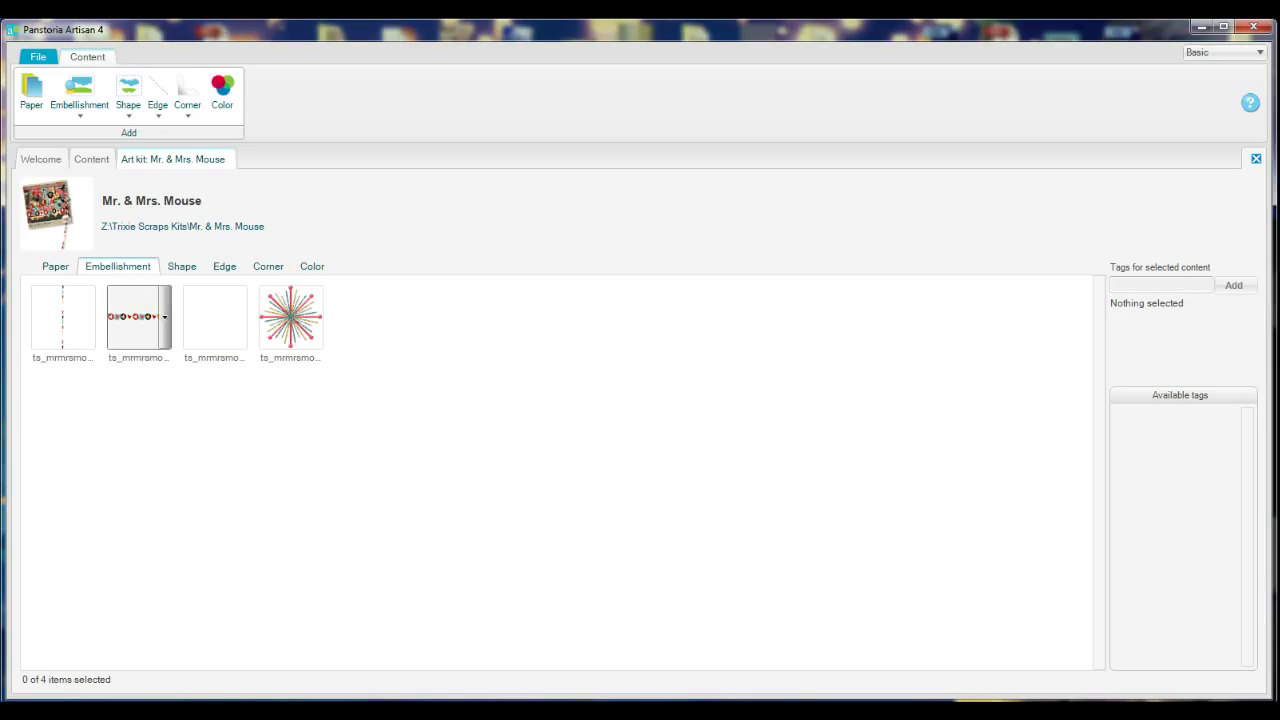
click(90, 325)
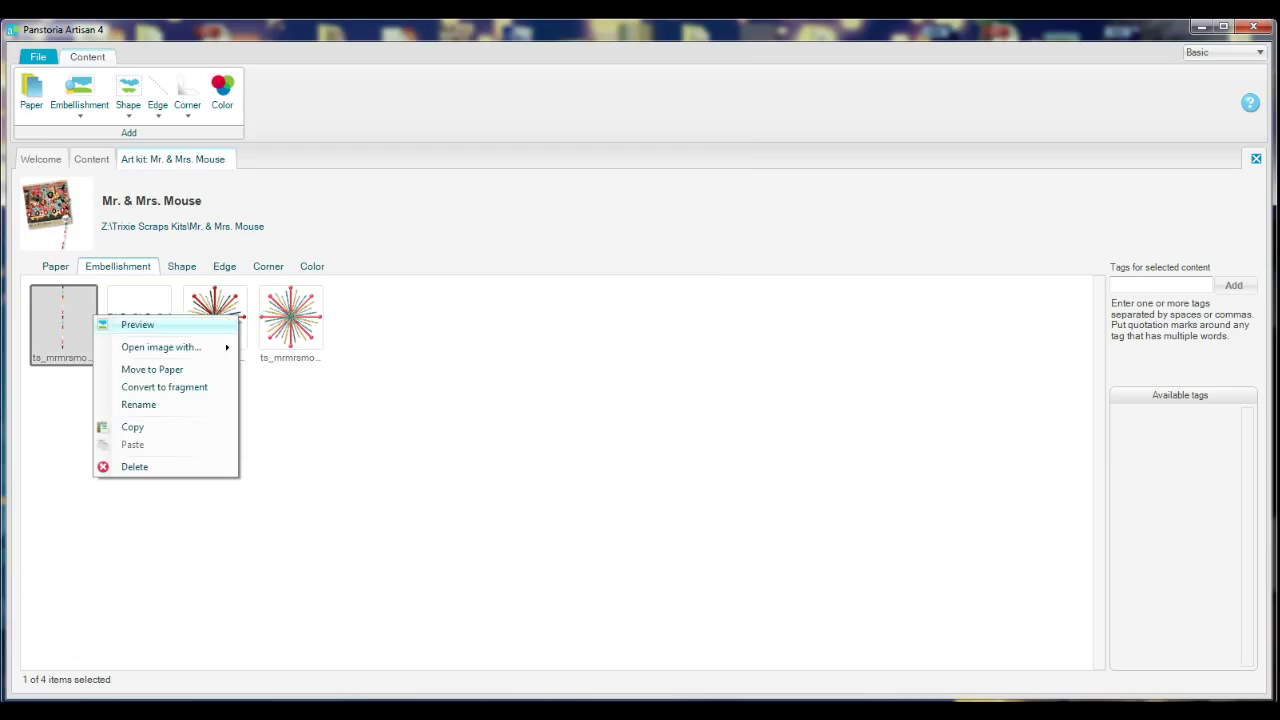
click(130, 327)
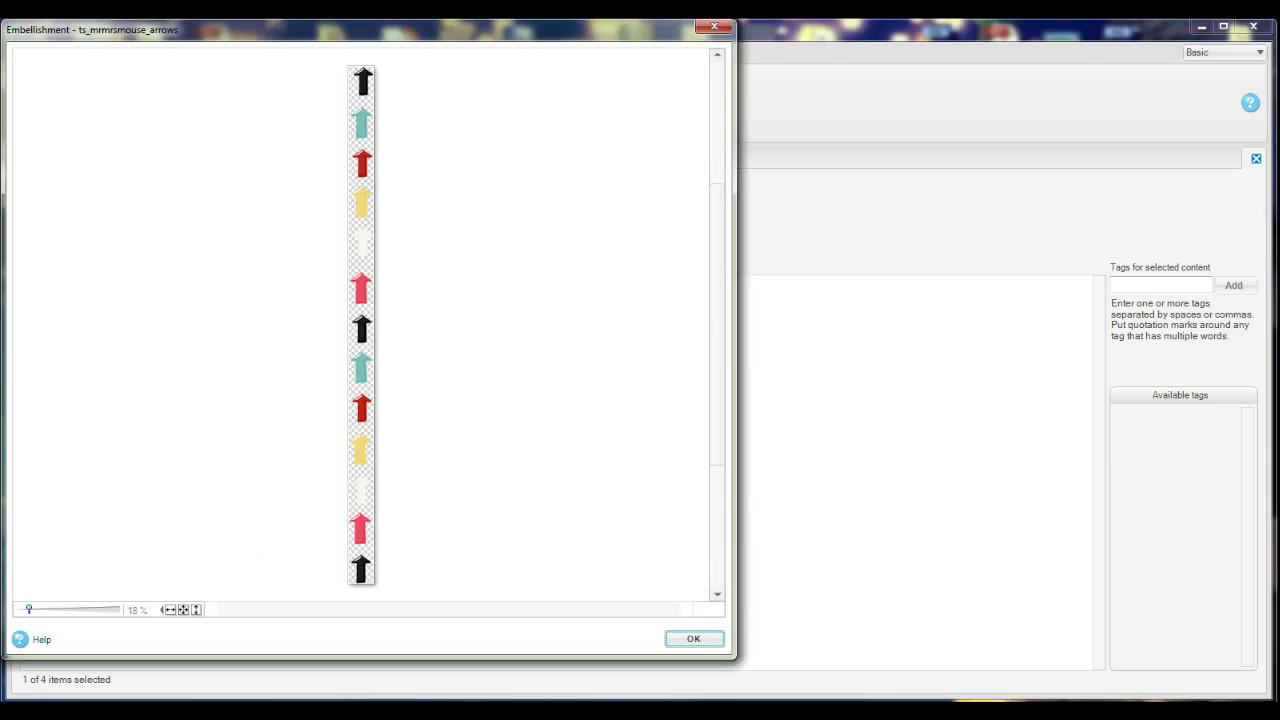
drag(735, 658, 678, 584)
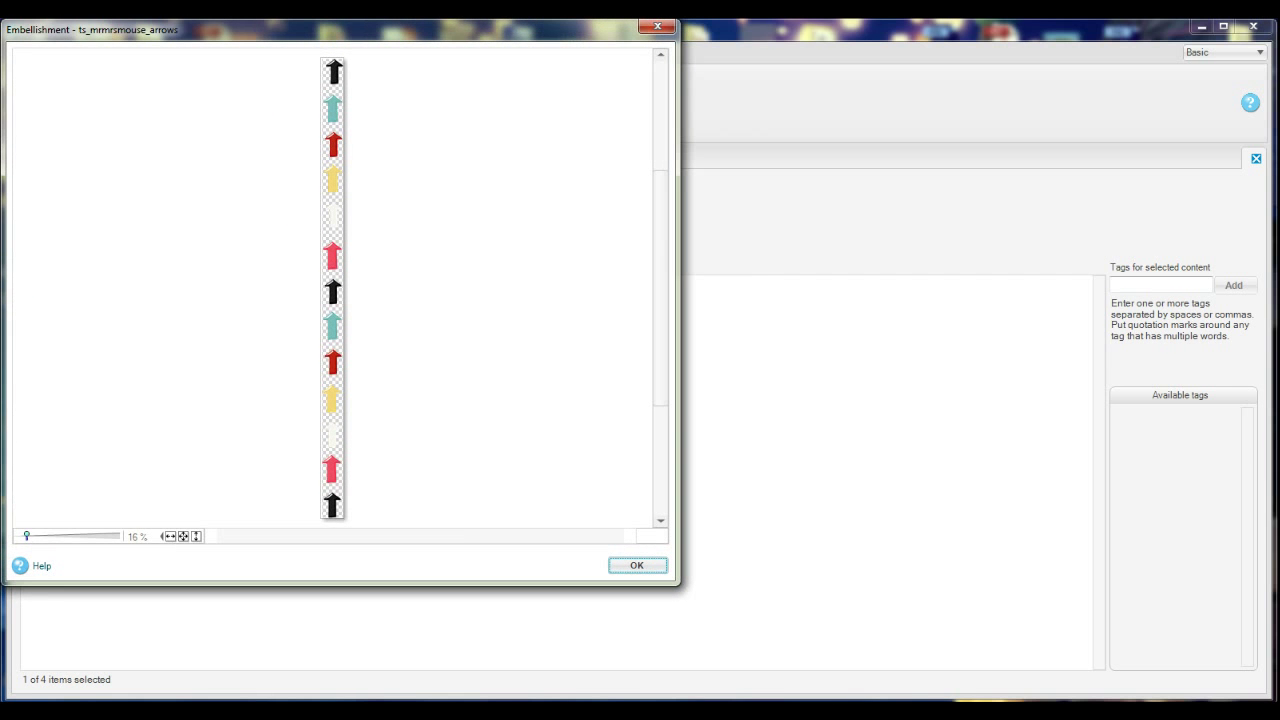
mouse_move(26, 536)
mouse_down()
mouse_move(86, 536)
mouse_move(41, 536)
mouse_up()
click(637, 566)
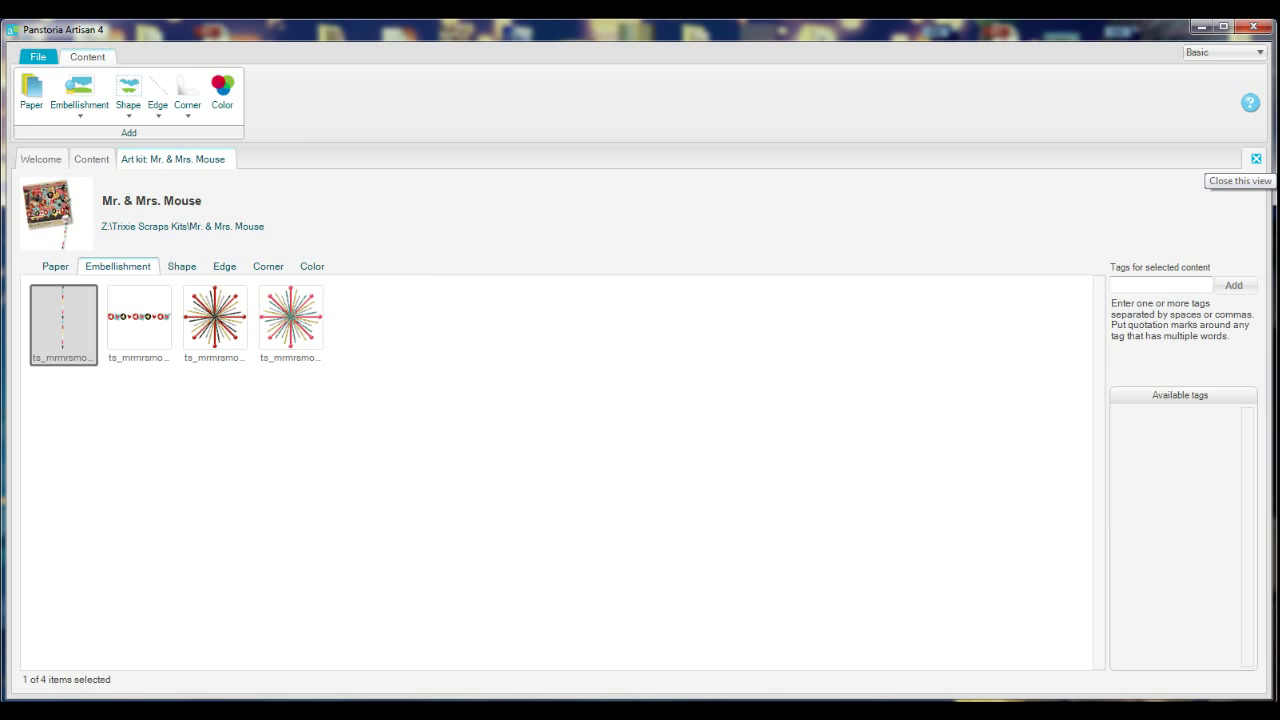
Step: Close the Mr. & Mrs. Mouse kit view and make the New Kid in Class folder a personal art kit
click(1256, 158)
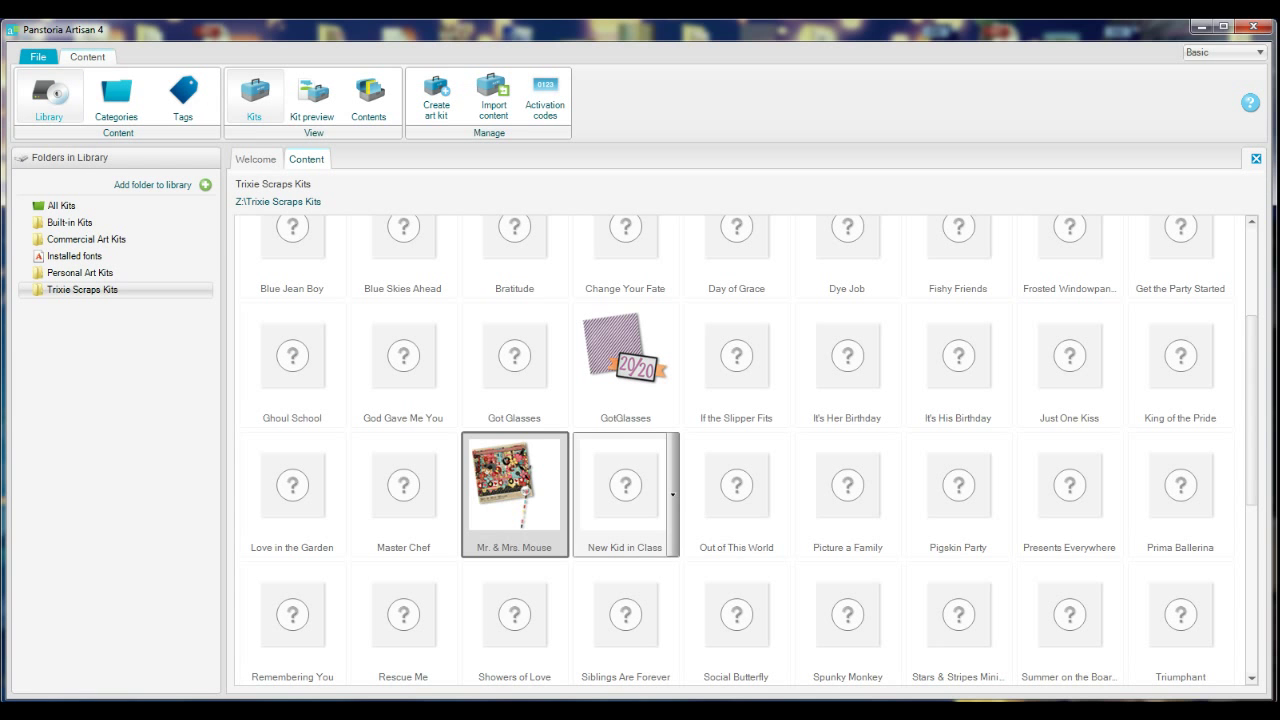
click(665, 478)
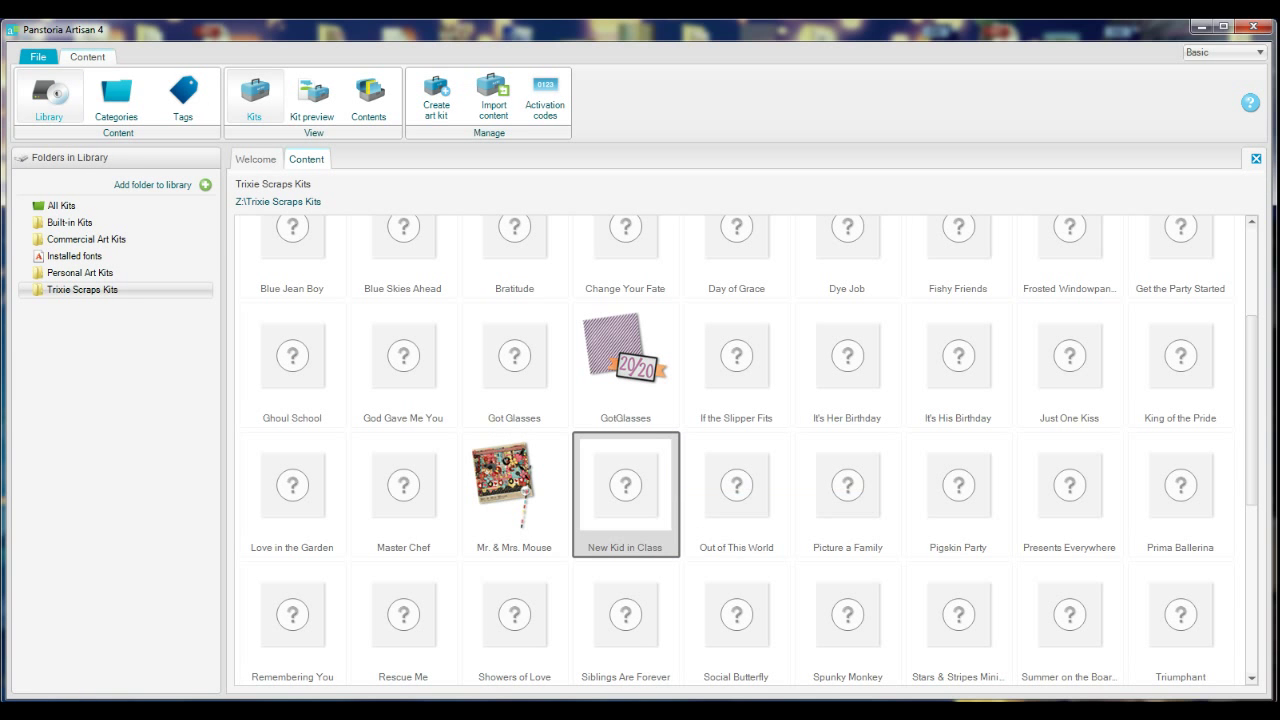
click(940, 450)
click(692, 482)
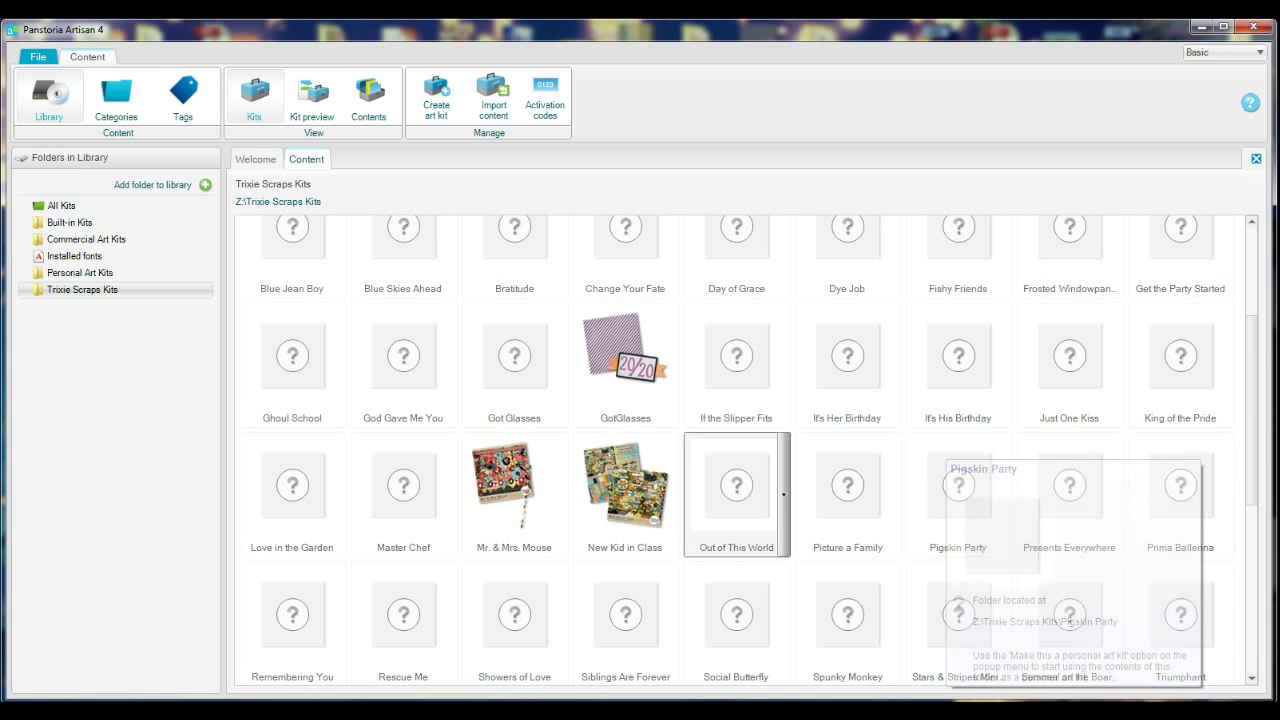
click(635, 485)
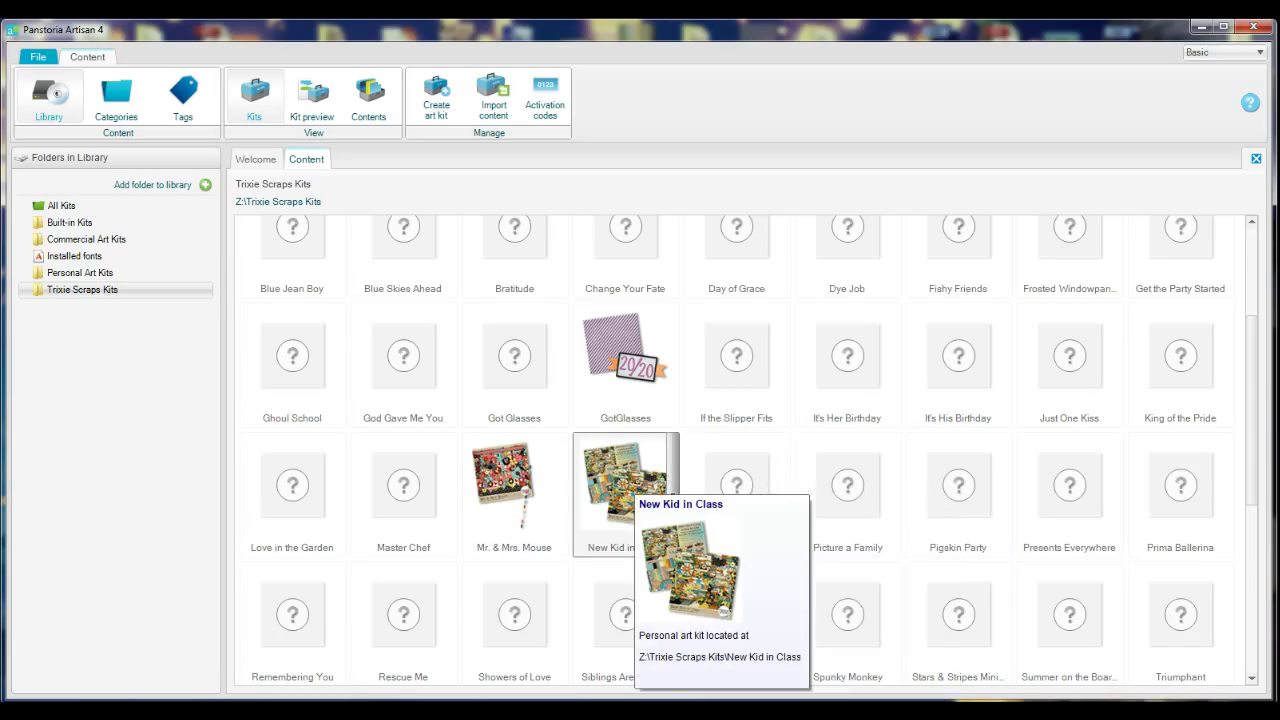